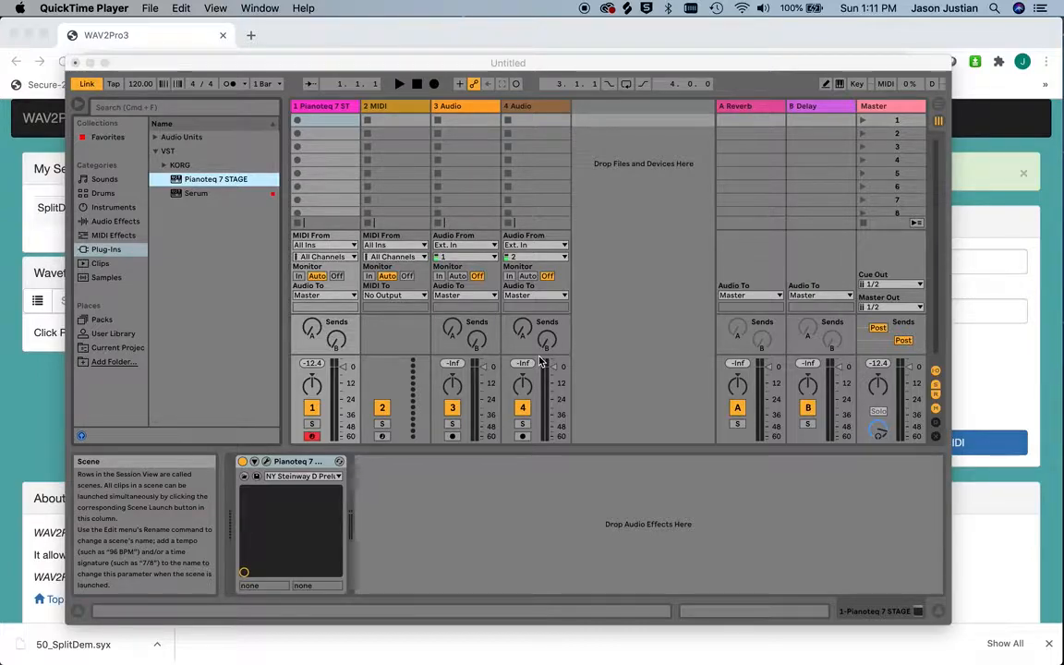
Load the Serum plug-in onto track 1 and open the wavetable editor for its Oscillator A
click(196, 194)
click(196, 194)
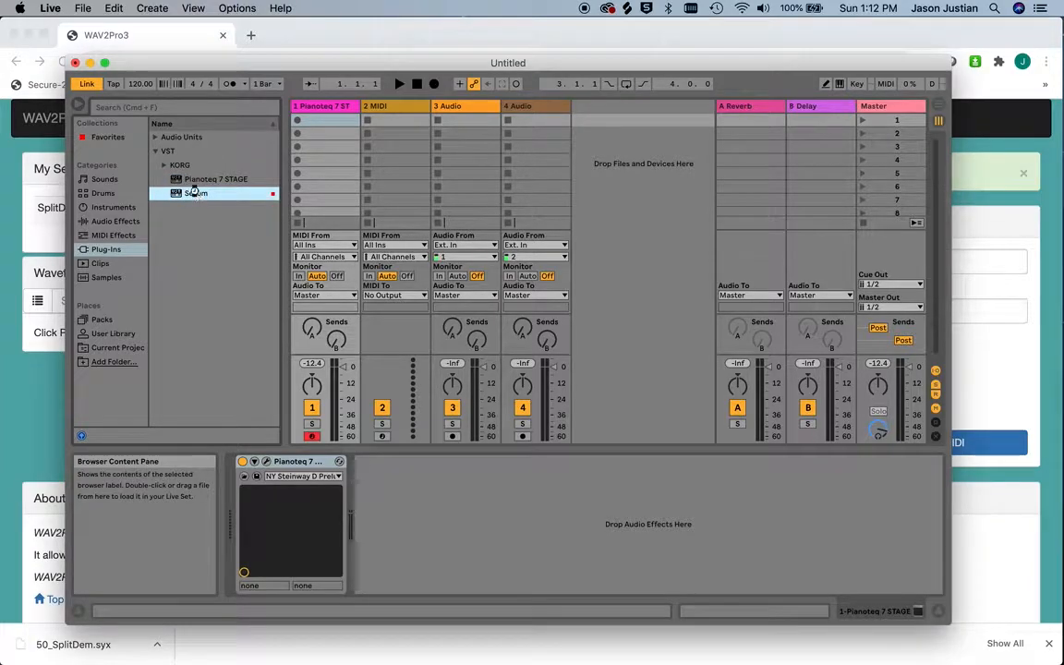
double_click(196, 193)
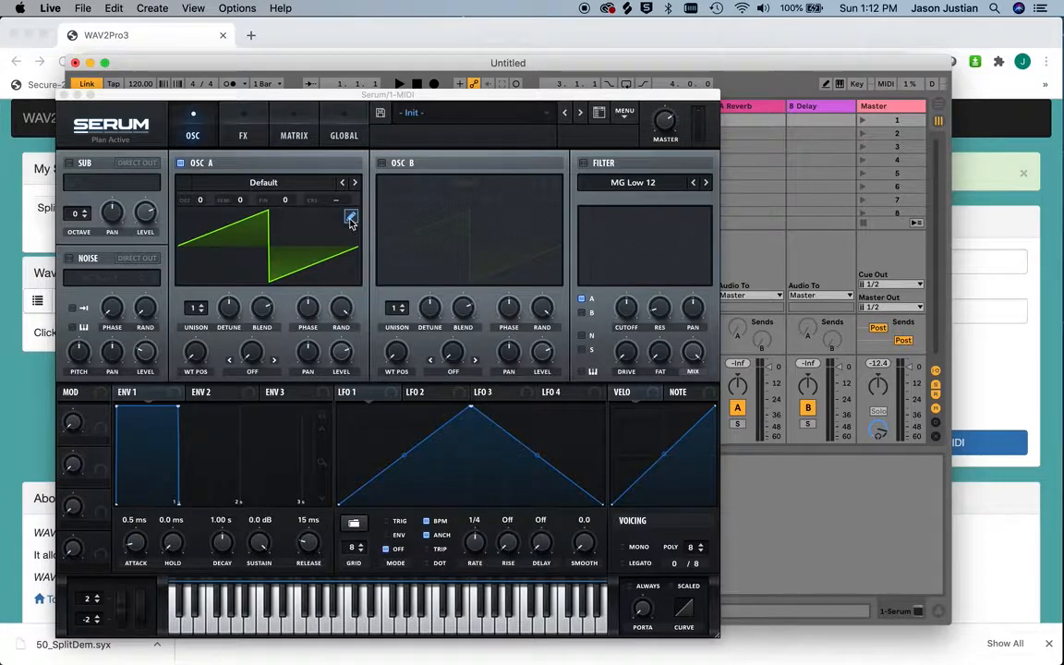
click(350, 218)
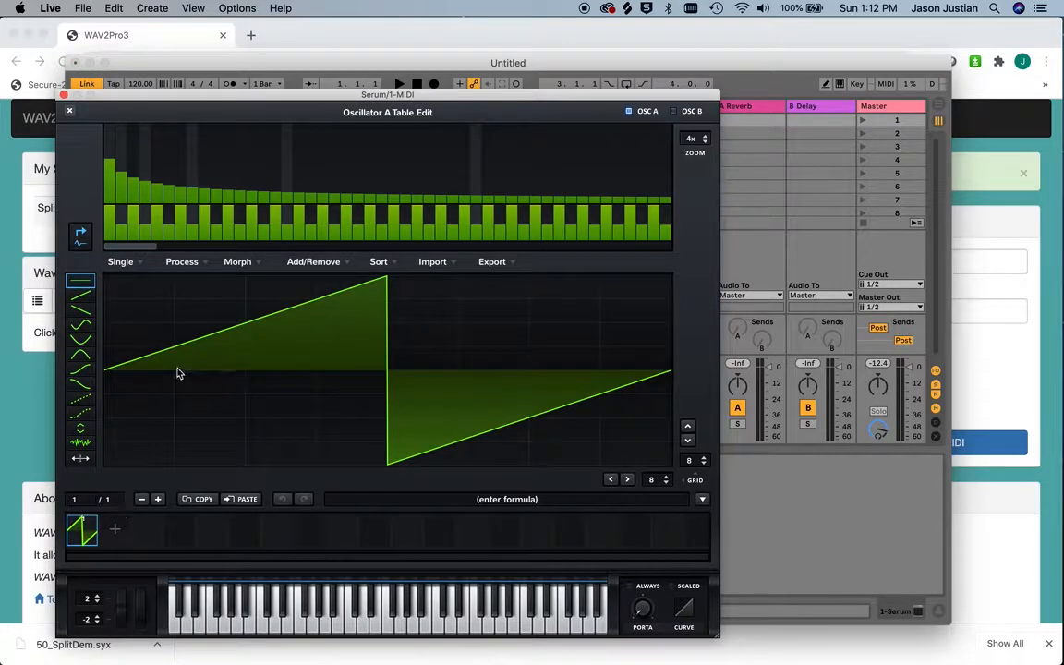
click(313, 262)
click(325, 277)
click(323, 264)
click(305, 277)
Lower or remove several low harmonics in frame 1's saw spectrum and audition the sound
mouse_move(121, 173)
mouse_down()
mouse_move(122, 204)
mouse_move(207, 213)
mouse_move(146, 213)
mouse_up()
click(348, 209)
drag(336, 193, 335, 212)
drag(314, 193, 310, 213)
drag(250, 192, 251, 212)
click(388, 620)
click(216, 196)
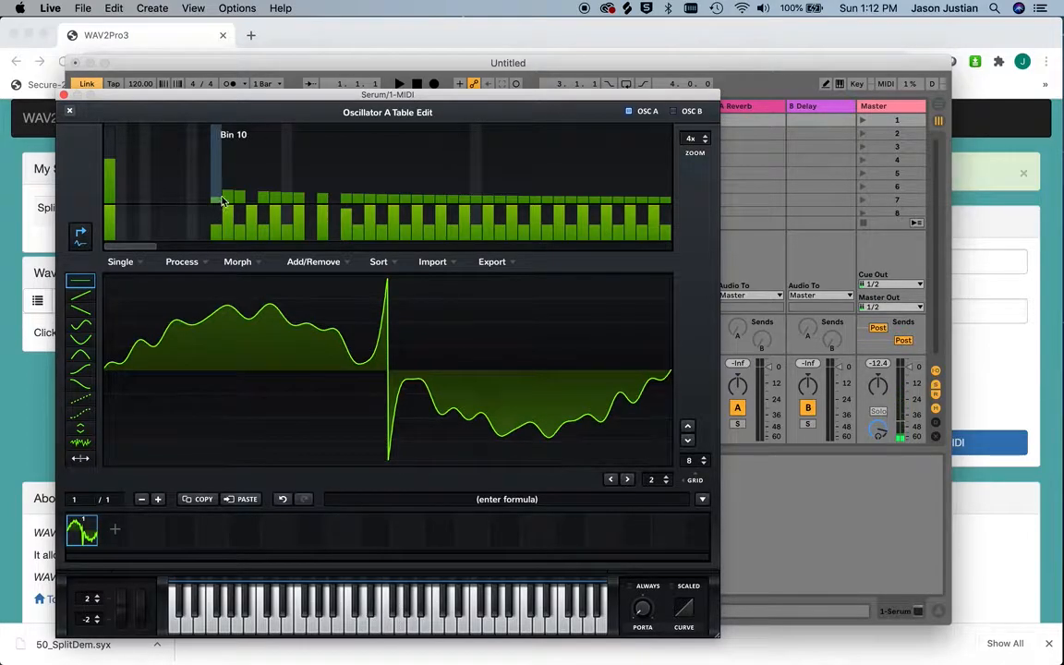
click(227, 199)
drag(242, 194, 265, 282)
Fill both halves of frame 1's waveform with the arch-shaped curve
click(83, 356)
click(221, 345)
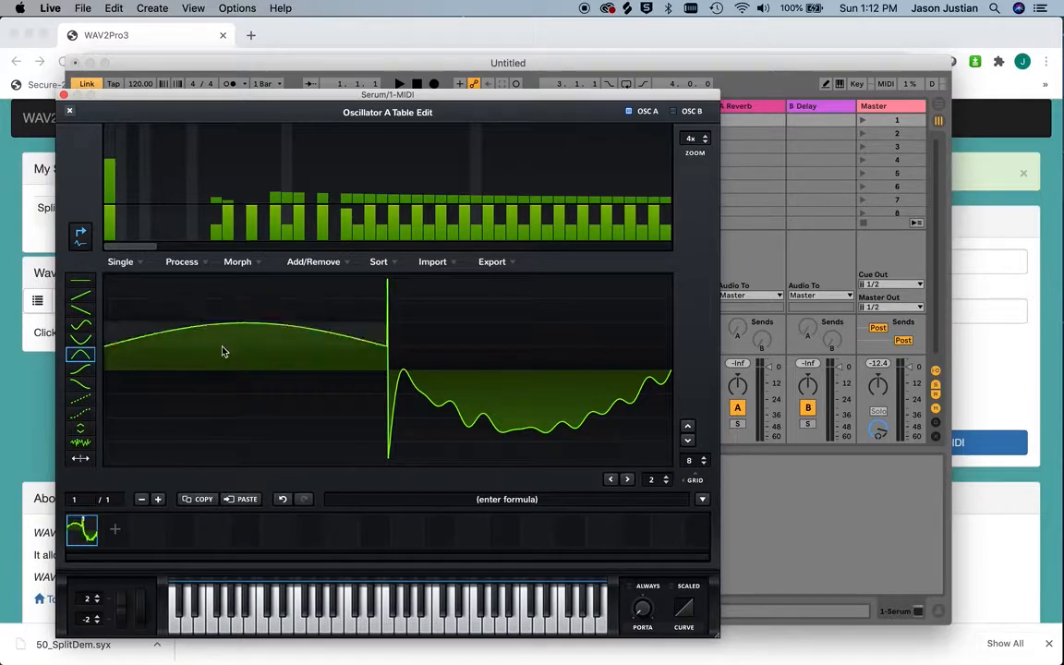
click(422, 386)
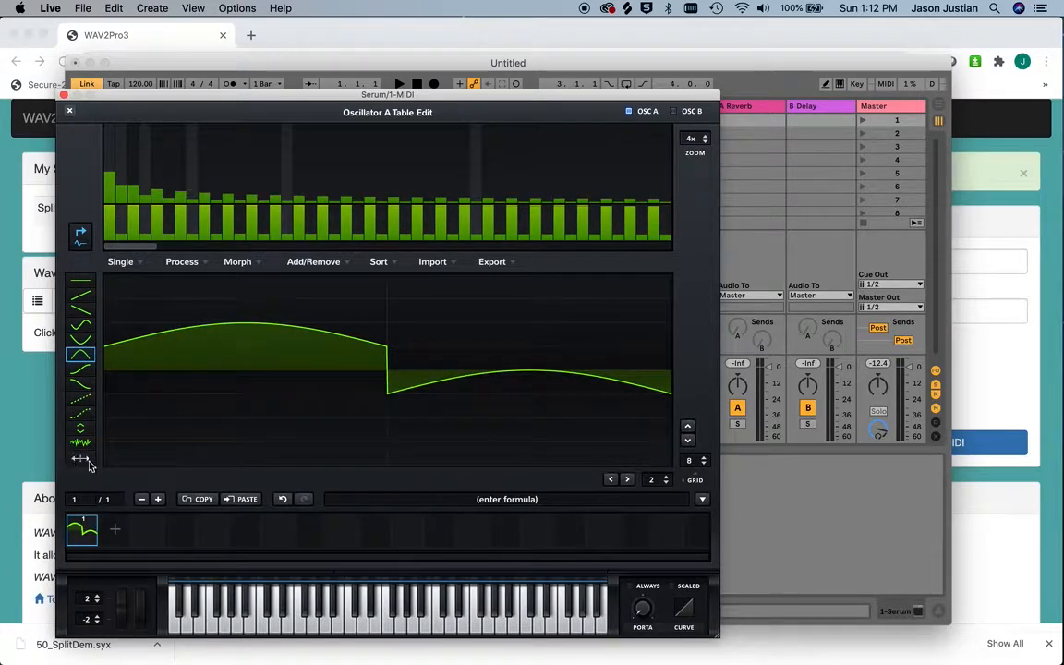
click(338, 358)
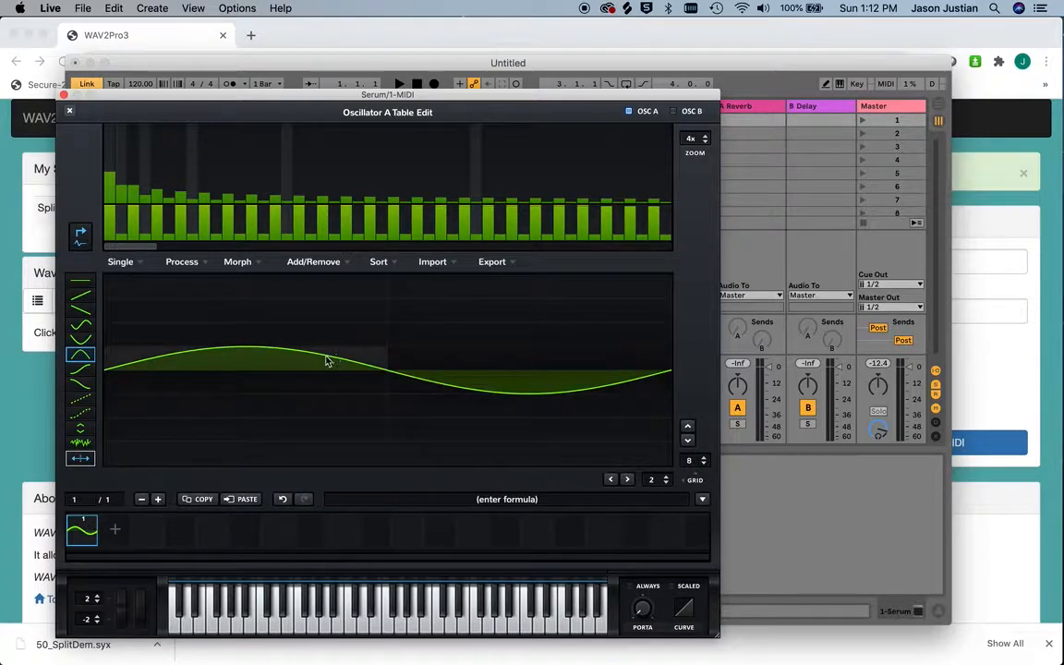
Raise harmonics 1 and 15 of frame 1, lower the phases of bins 13 to about 23, and audition the sound
drag(110, 170, 109, 156)
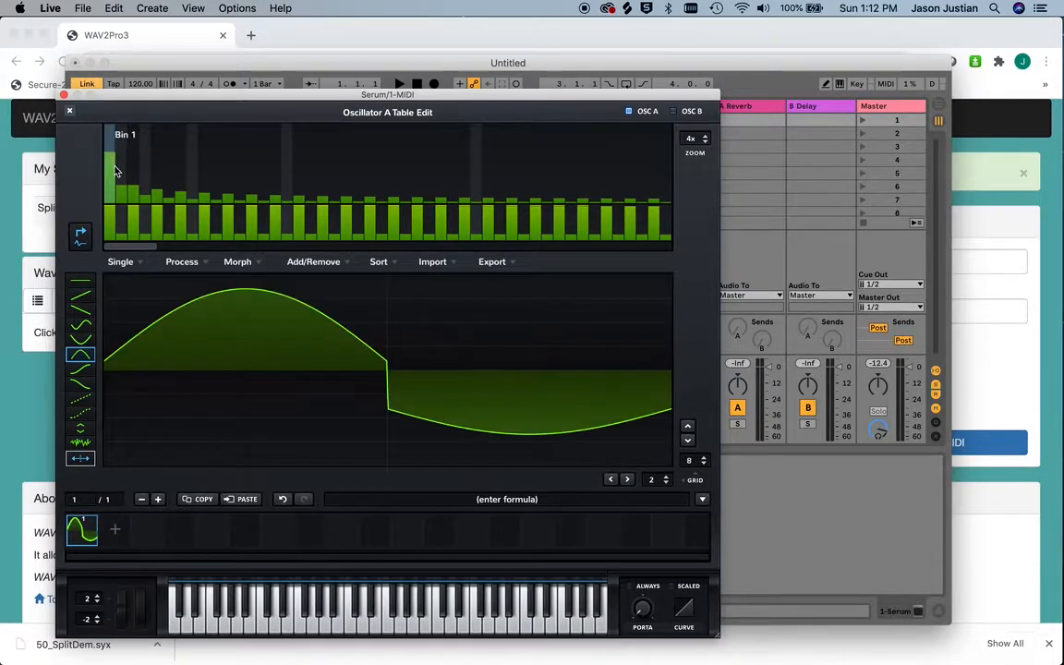
drag(275, 197, 276, 181)
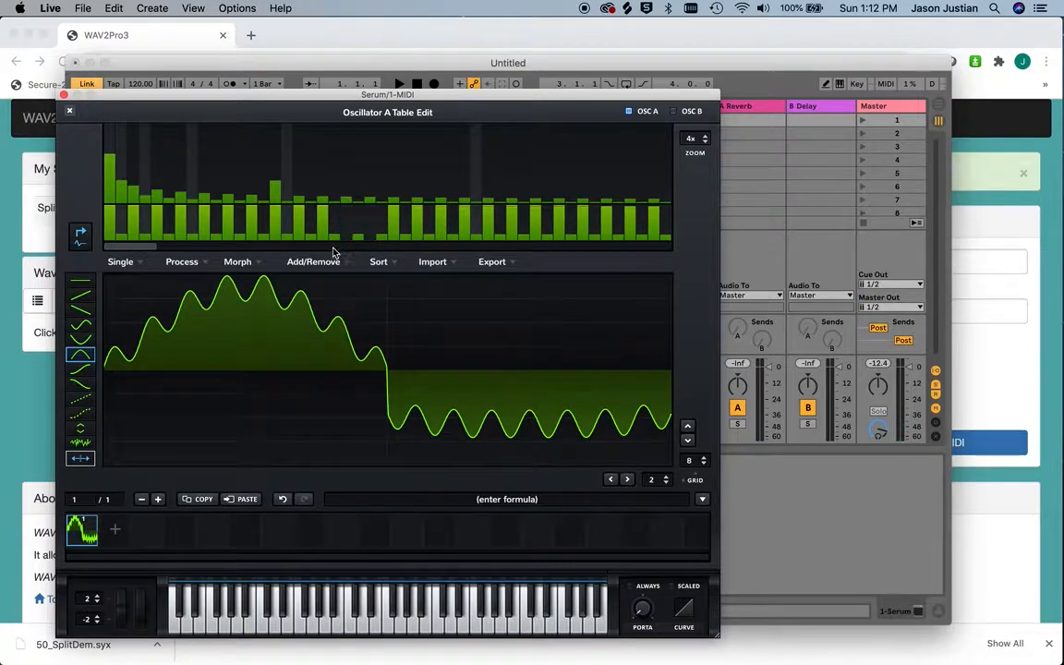
drag(297, 225, 250, 228)
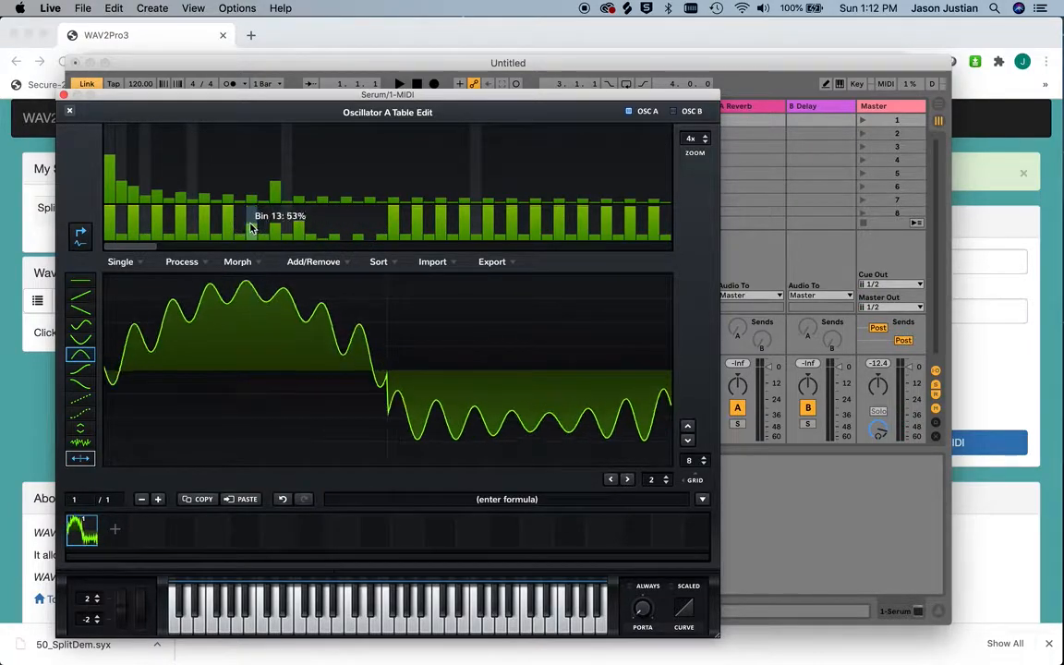
click(425, 625)
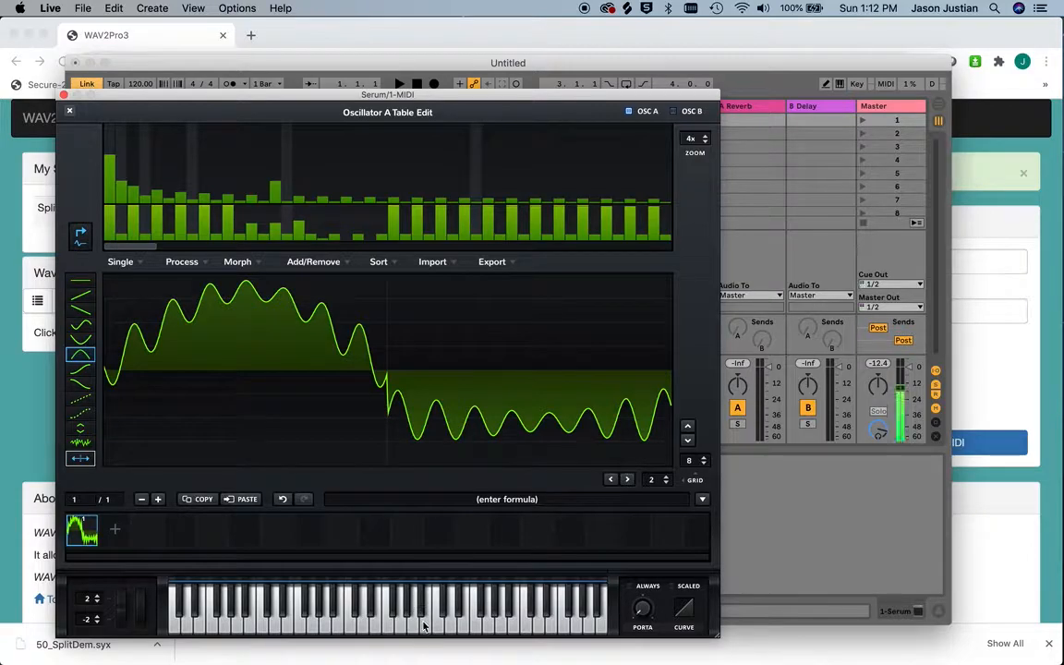
click(107, 149)
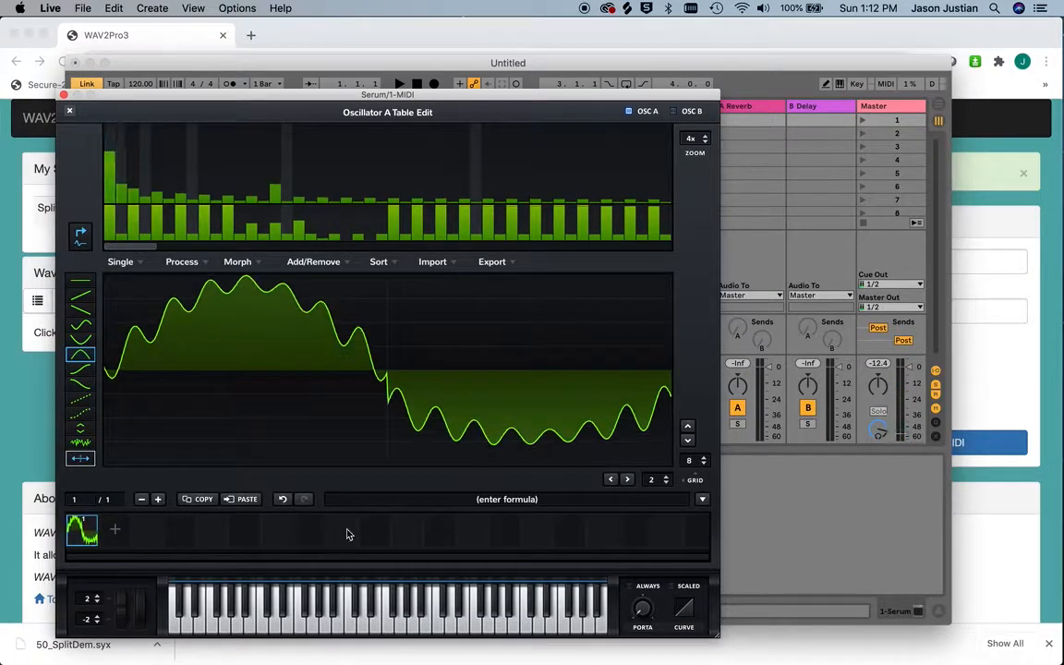
click(365, 611)
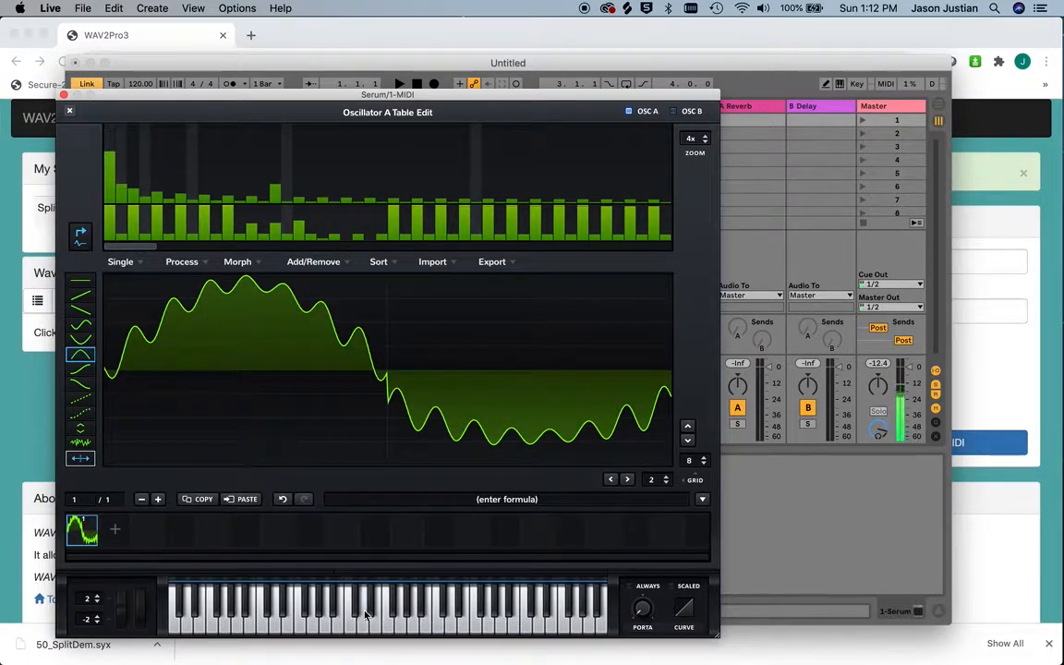
Add a second frame and reshape its spectrum by cutting bin 9, trimming bins 25 to 30 and adjusting bin 15
click(117, 528)
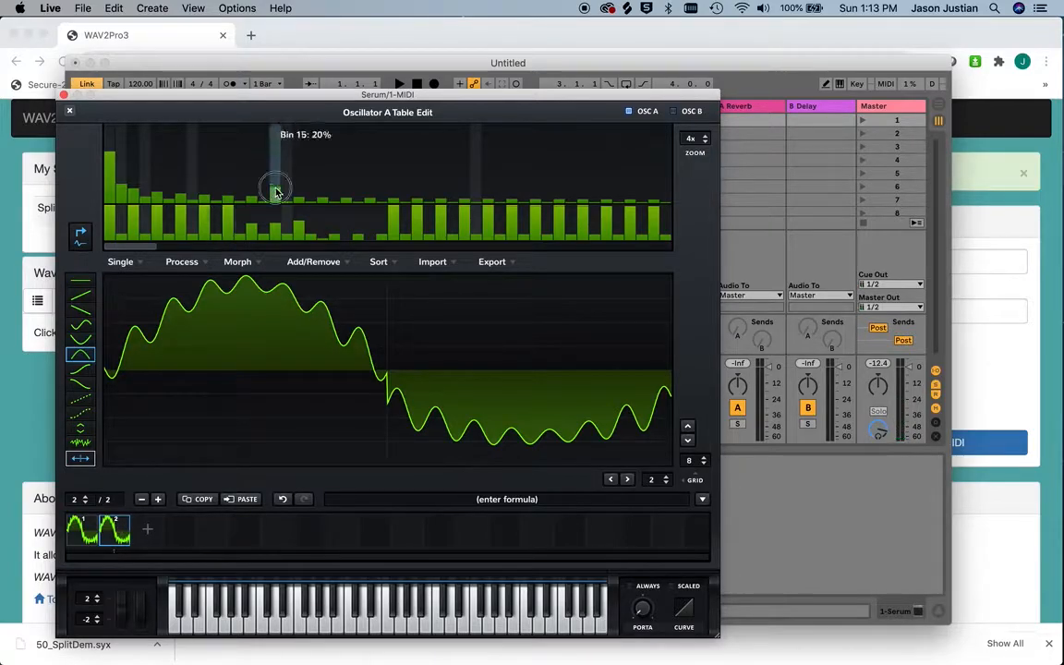
drag(275, 189, 274, 205)
drag(203, 197, 205, 215)
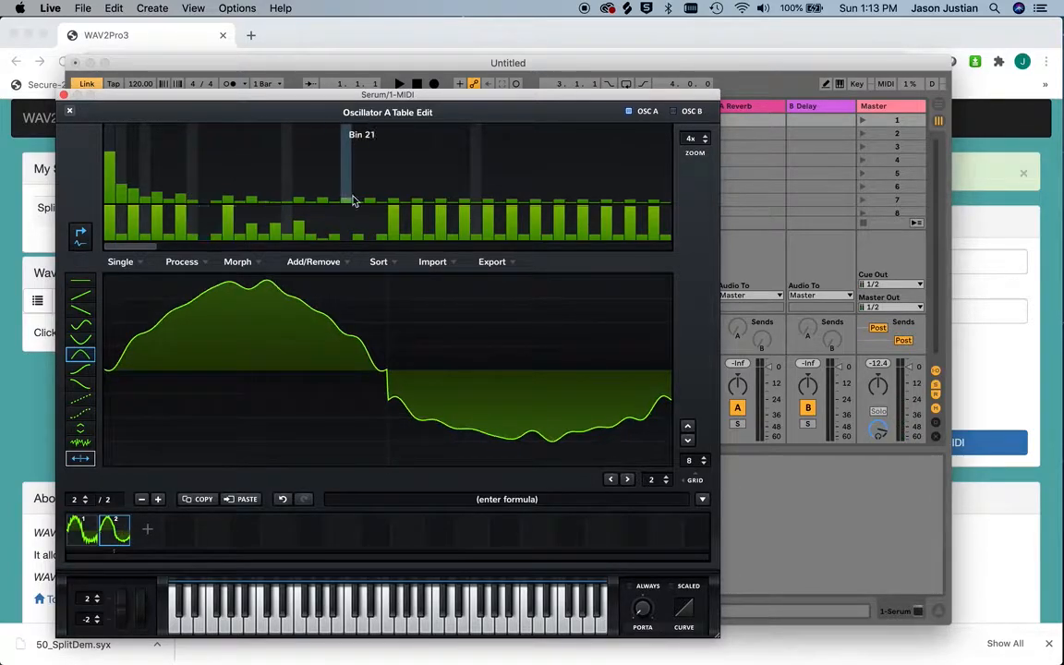
mouse_move(392, 201)
mouse_down()
mouse_move(397, 237)
mouse_move(439, 211)
mouse_move(438, 231)
mouse_up()
click(456, 202)
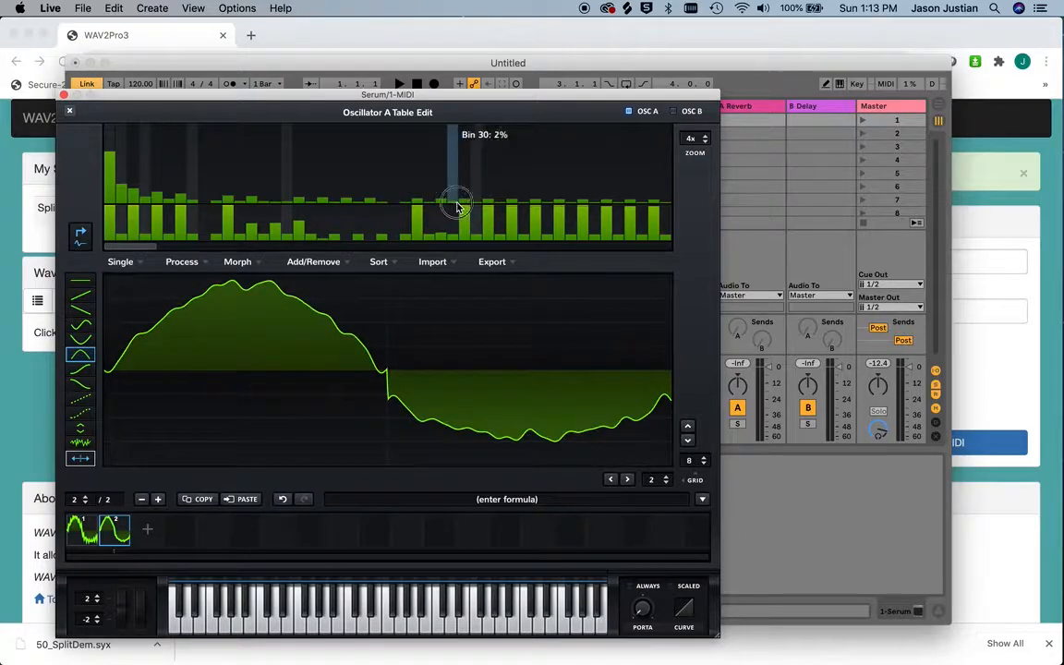
click(278, 200)
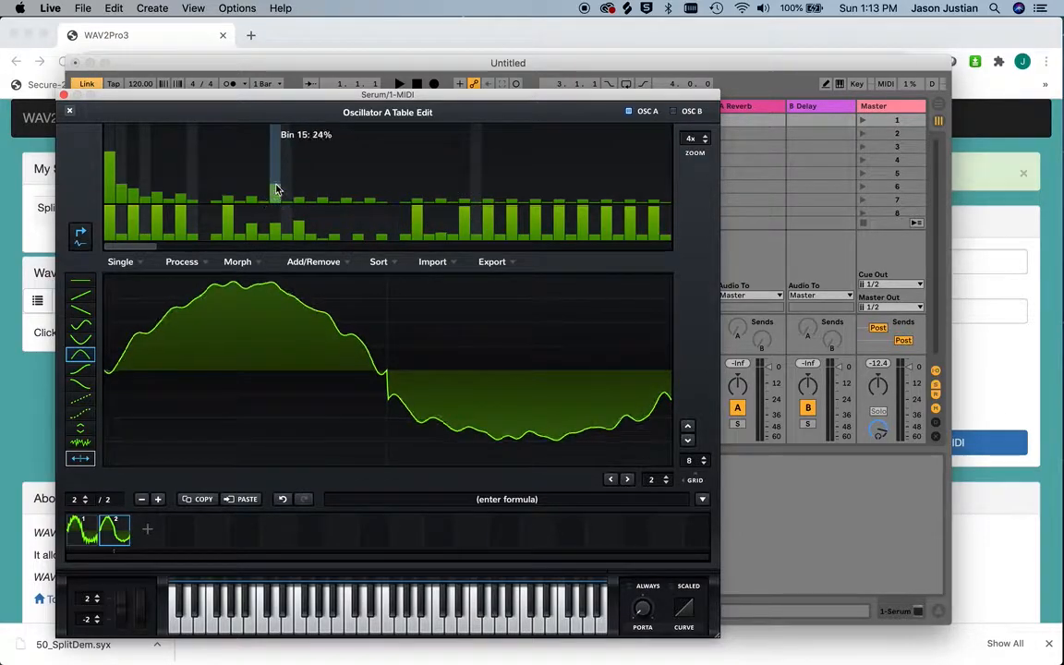
drag(275, 190, 275, 185)
click(344, 631)
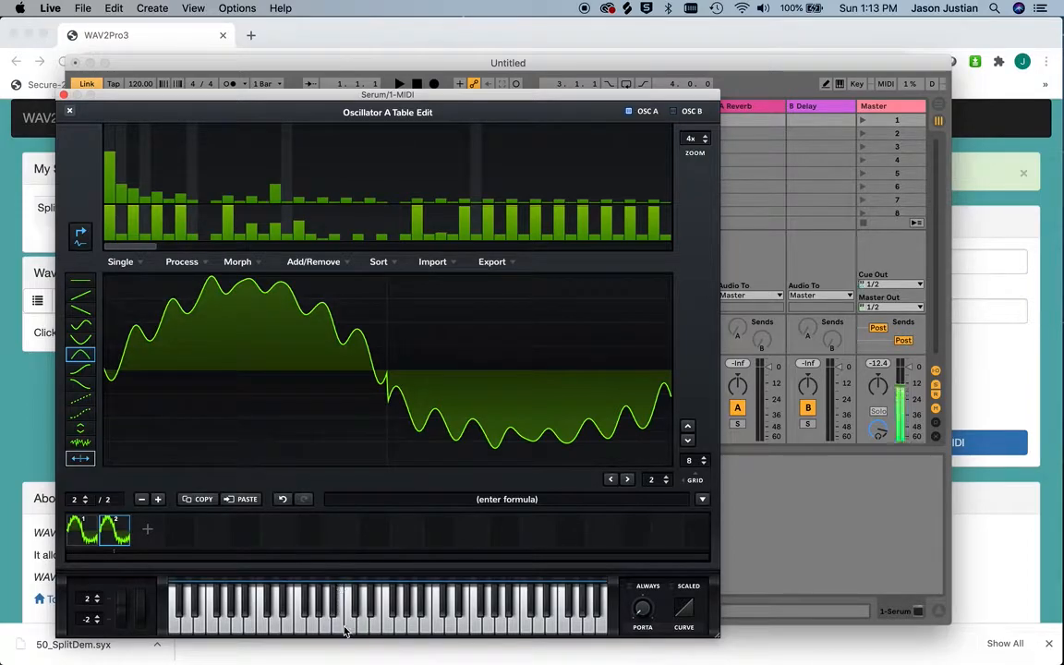
Audition frame 1 for comparison and strongly raise the harmonic at bin 7 in frame 2
click(78, 529)
click(345, 629)
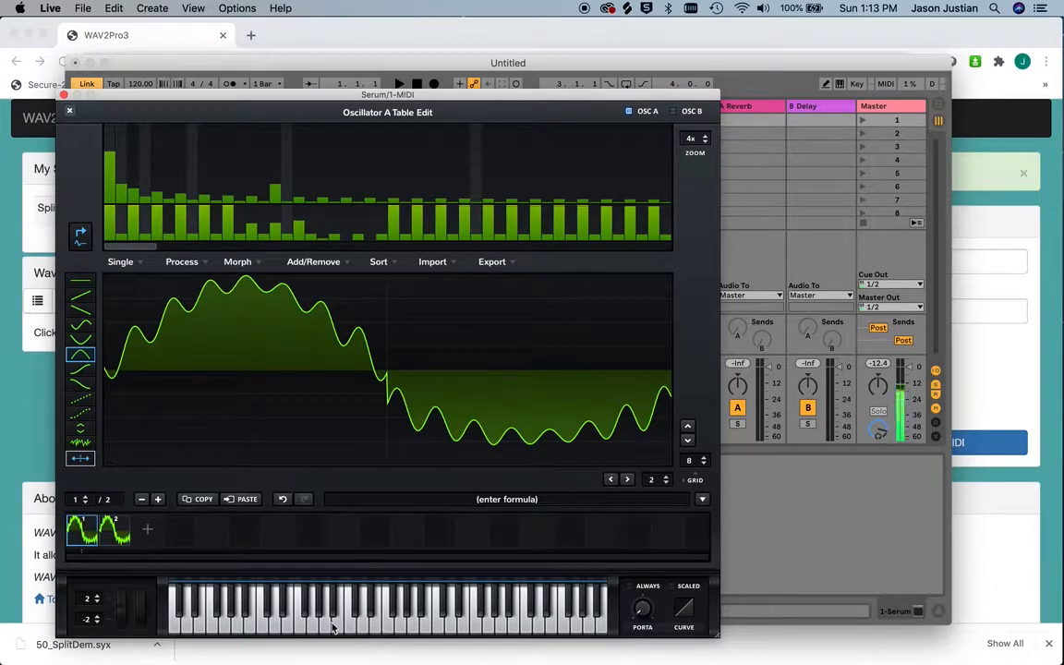
click(121, 538)
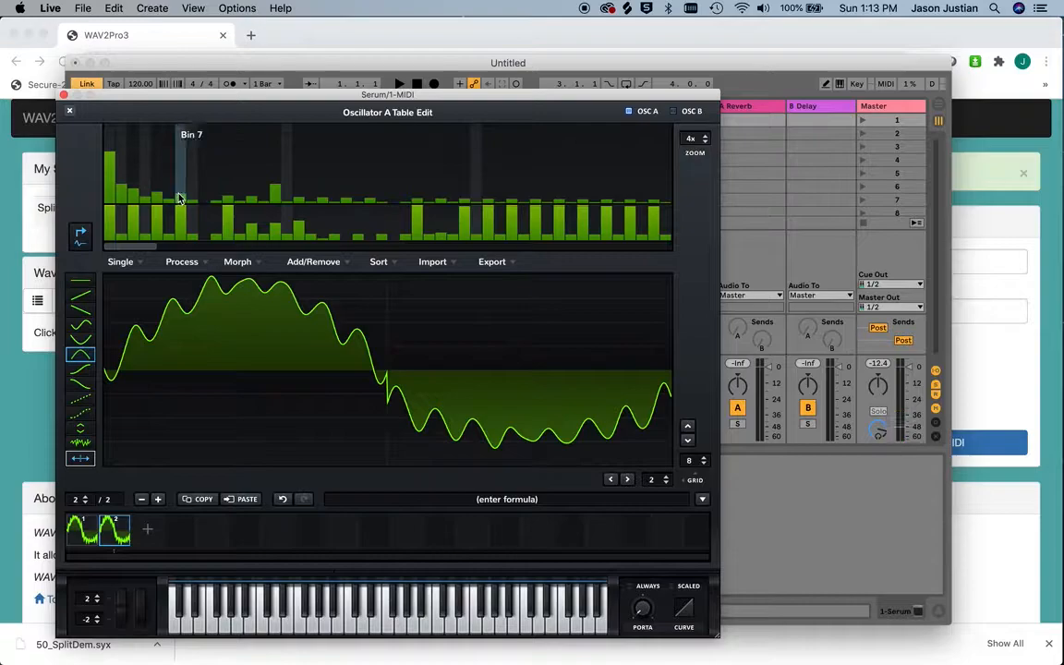
drag(180, 167, 178, 163)
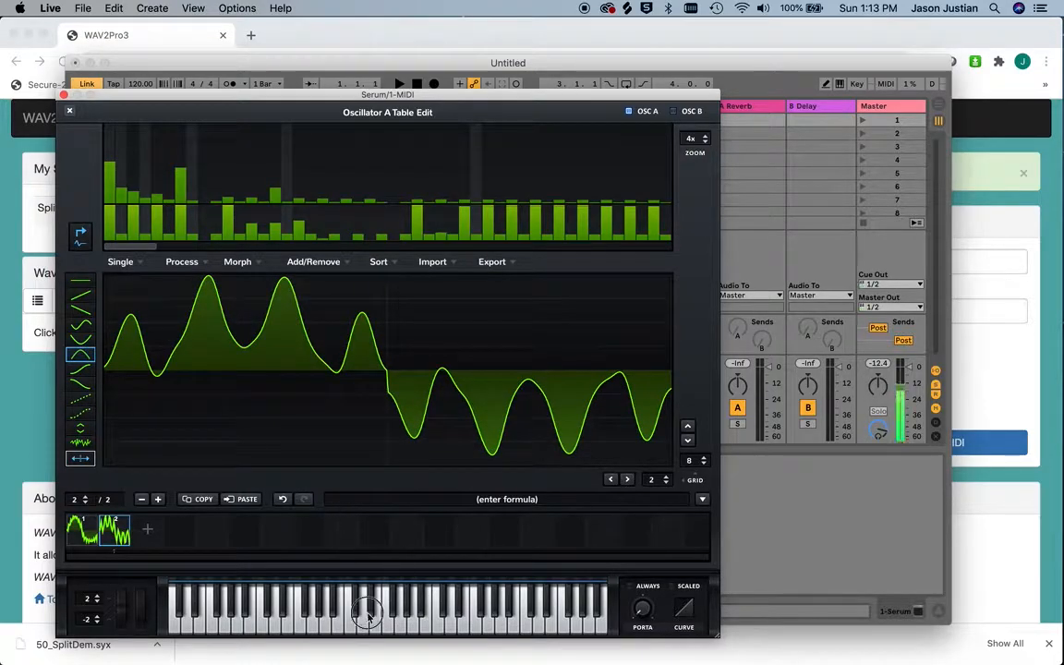
Add a third frame with bin 7 cut and the harmonics at bins 15 and 22 raised
click(151, 527)
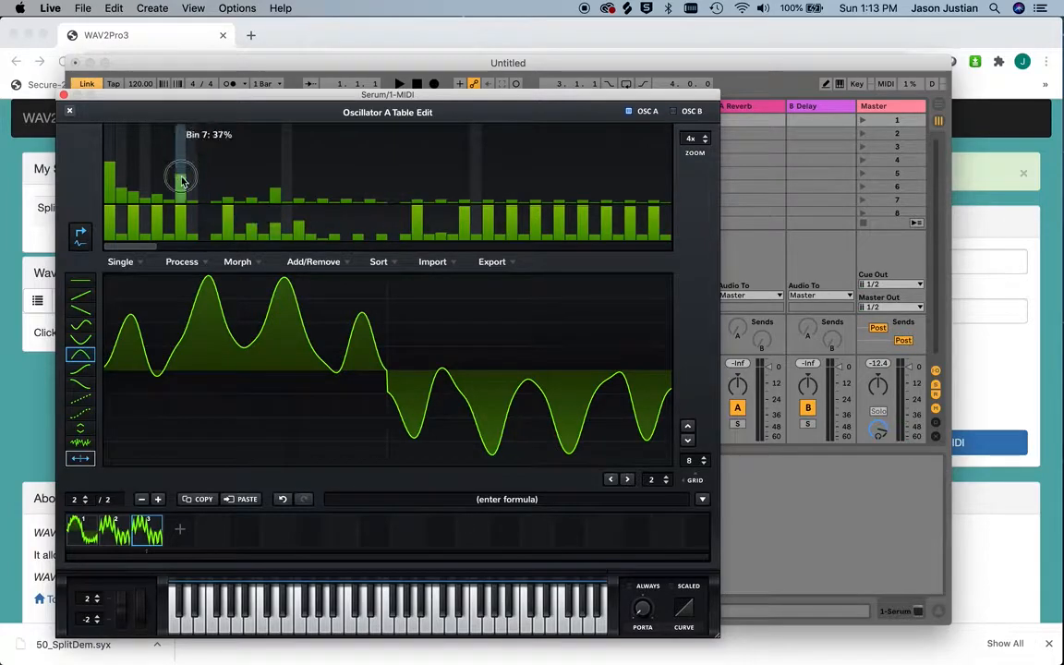
drag(179, 178, 182, 205)
click(275, 185)
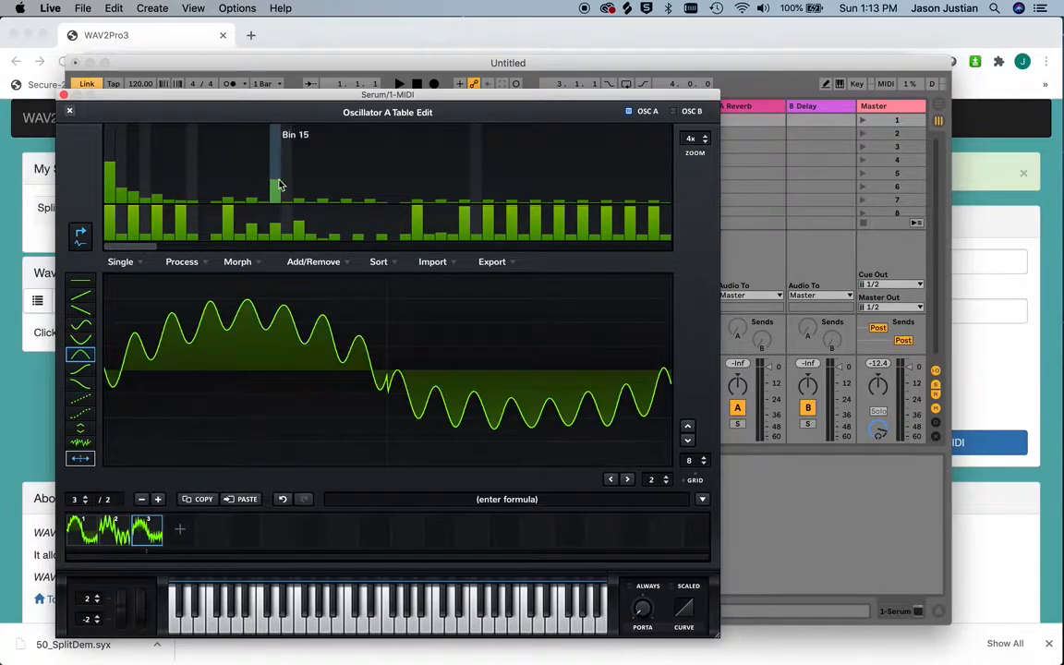
click(356, 181)
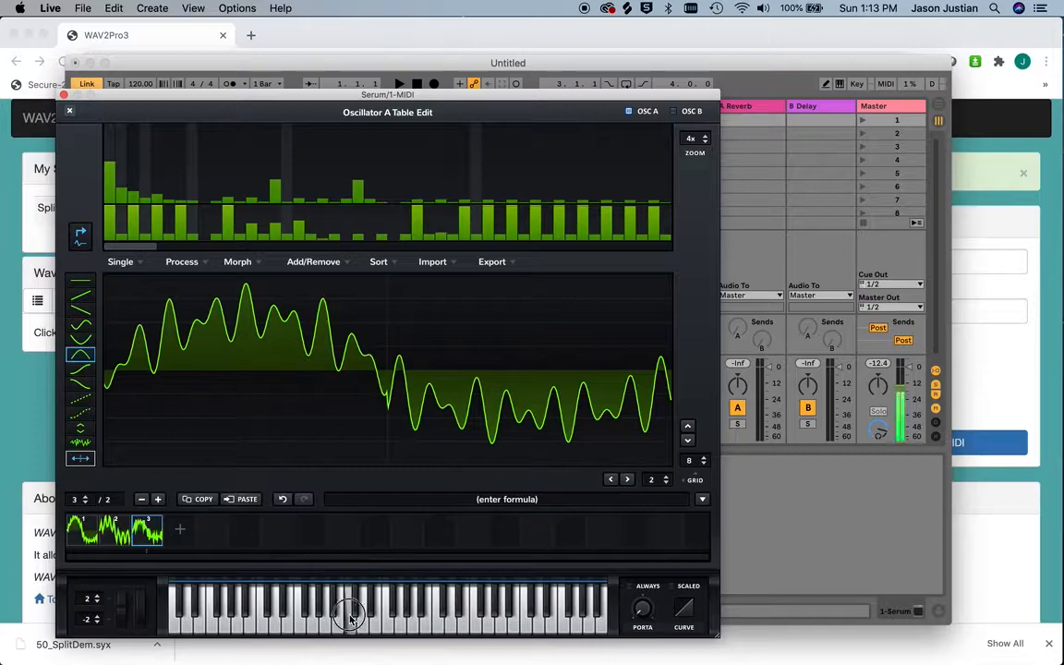
Cut the harmonic at bin 15 in frame 1 and audition the three frames in turn
click(88, 534)
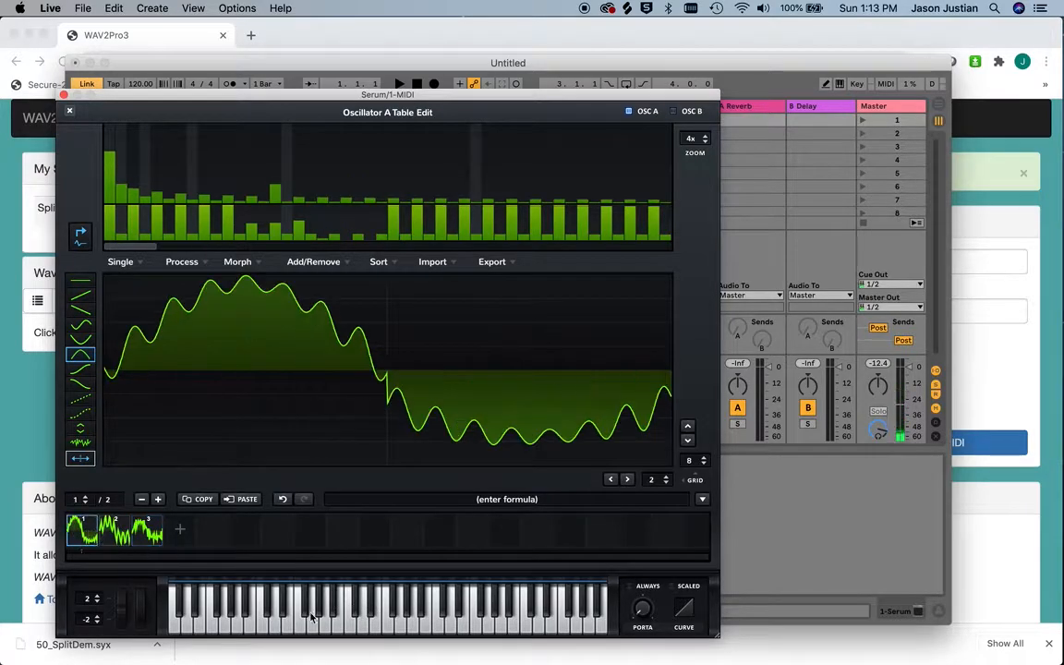
click(358, 628)
click(355, 618)
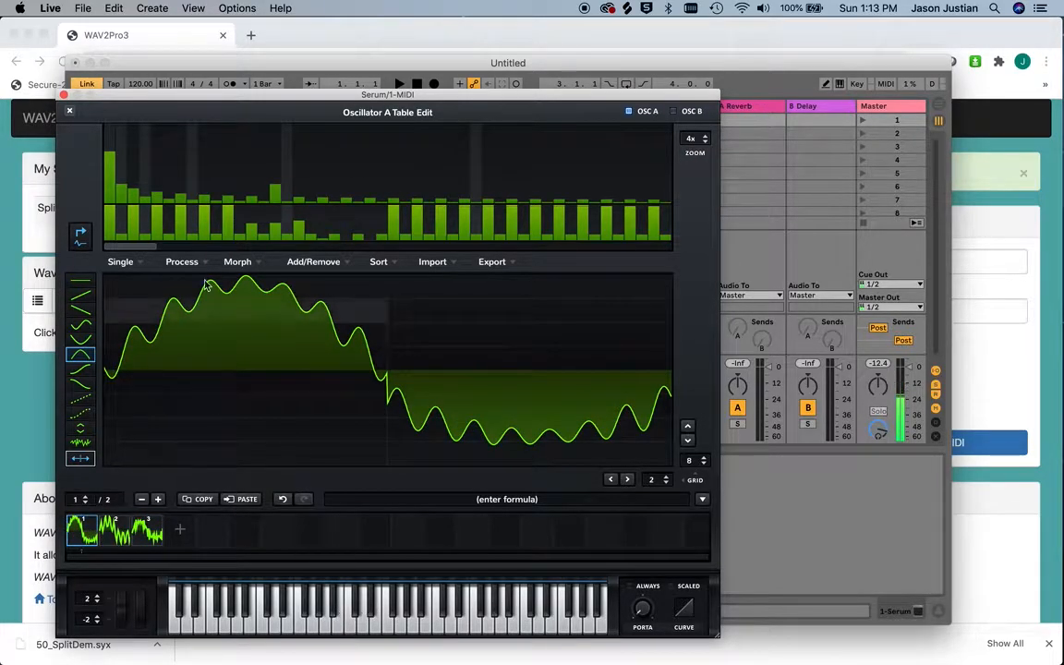
drag(270, 196, 274, 264)
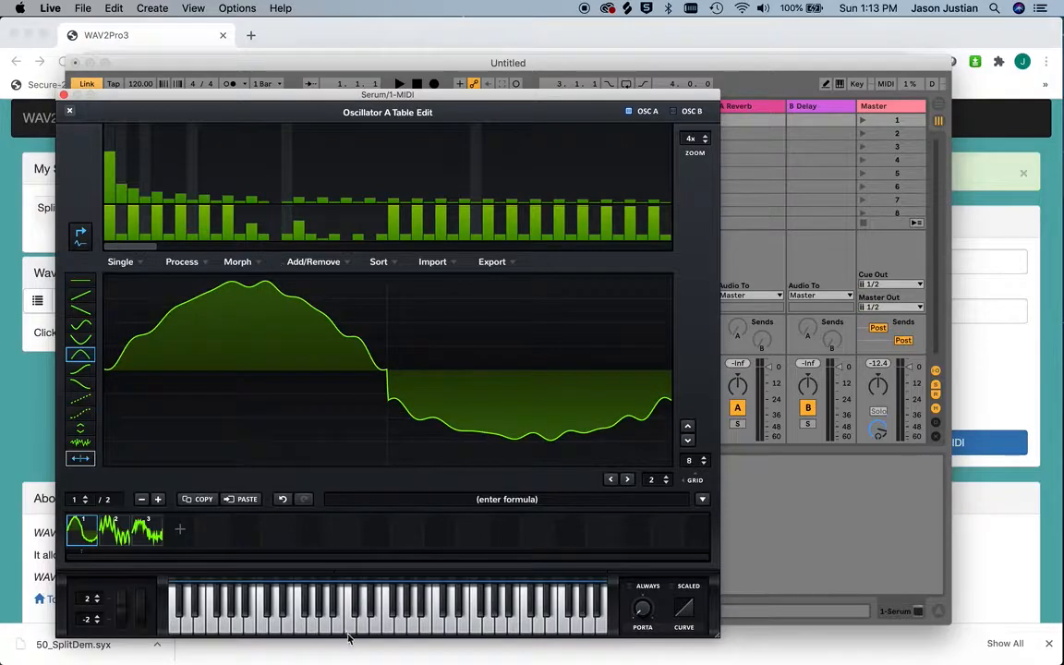
click(122, 534)
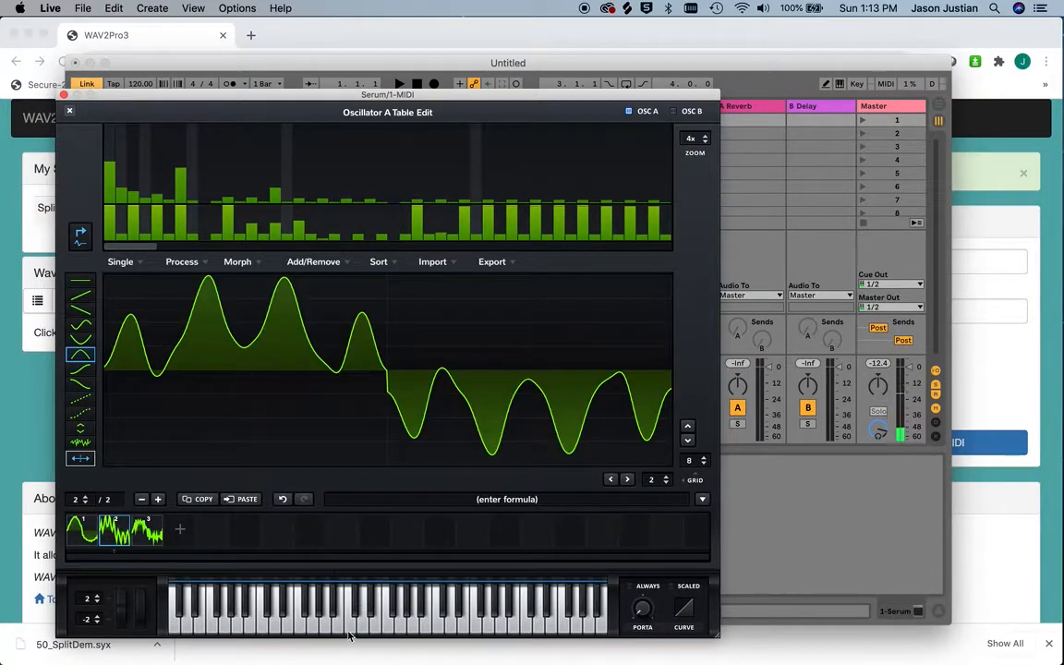
click(148, 531)
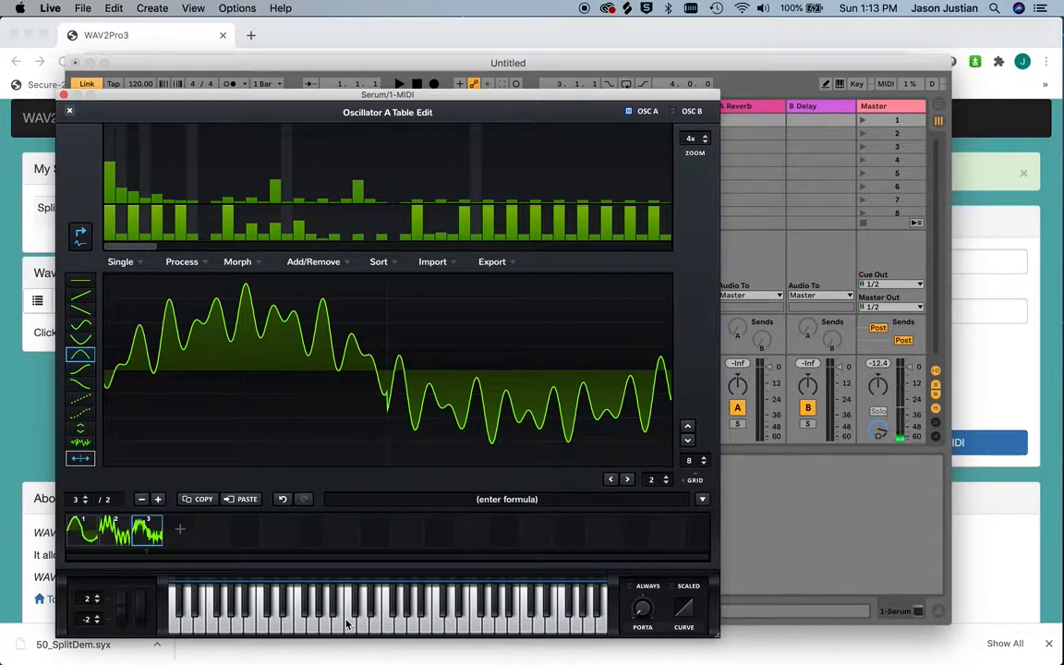
Export all frames as a 16-bit WAV file named High in the demo folder
click(492, 263)
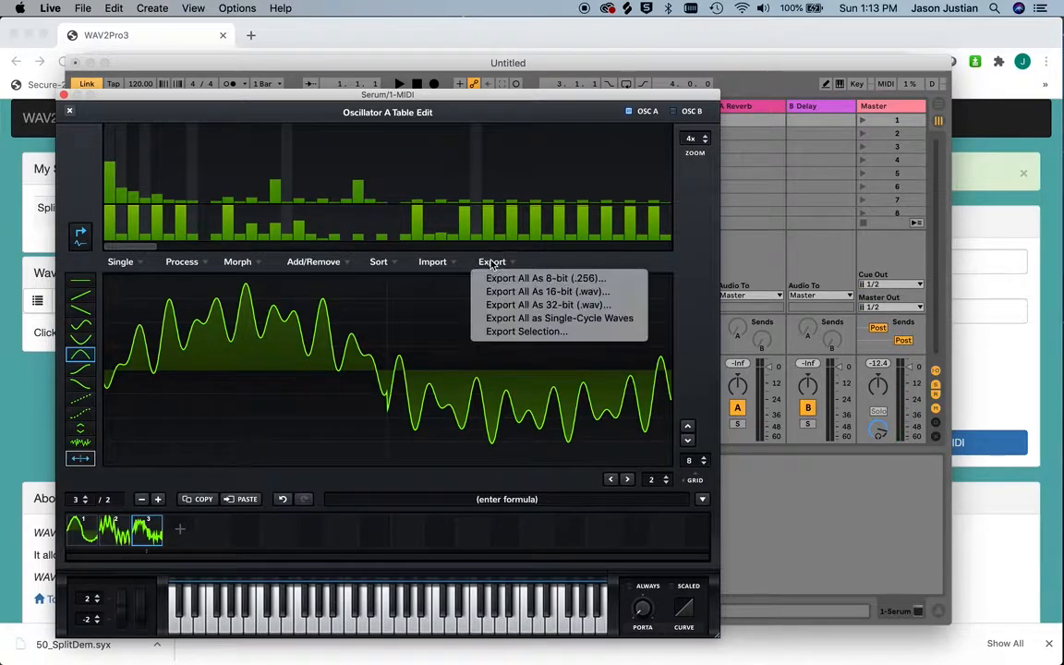
click(498, 296)
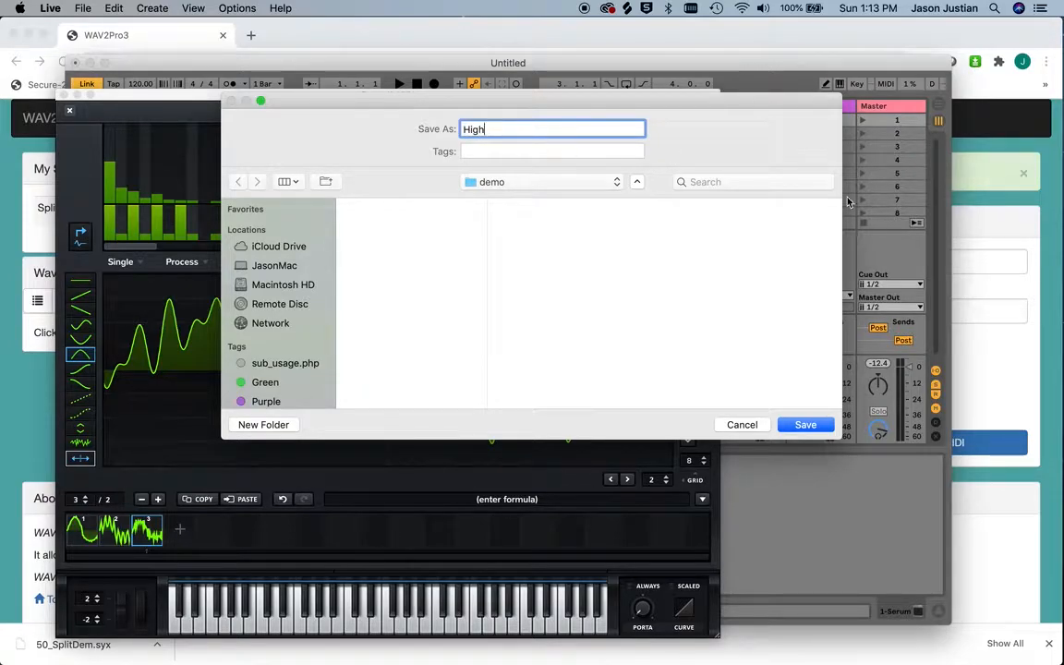
click(805, 424)
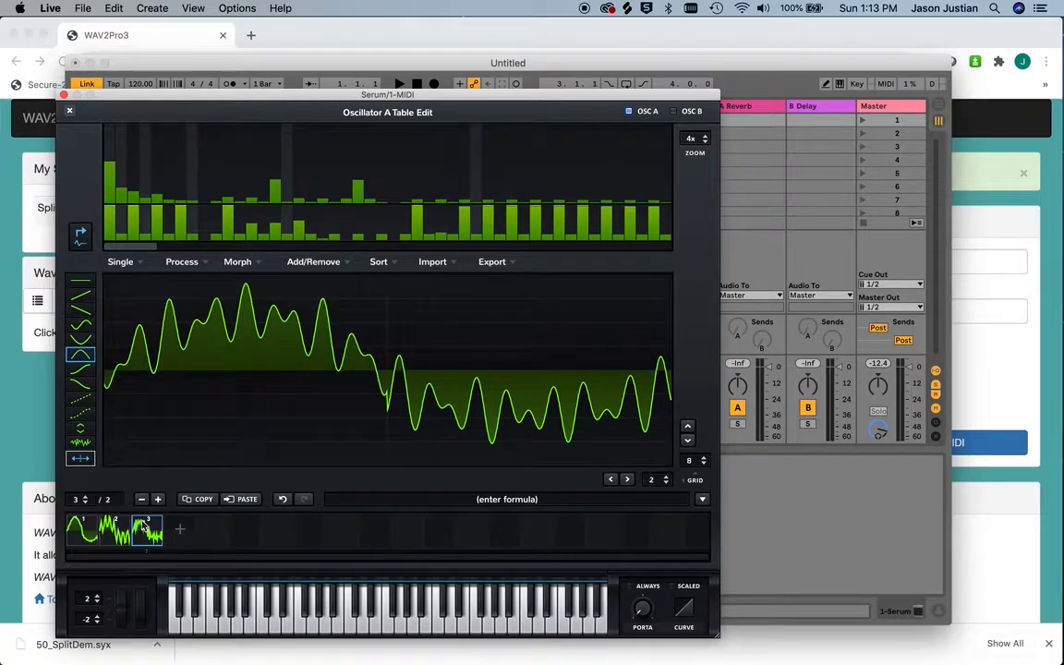
Replace both halves of frame 1's waveform with the sine-shaped curve
click(89, 536)
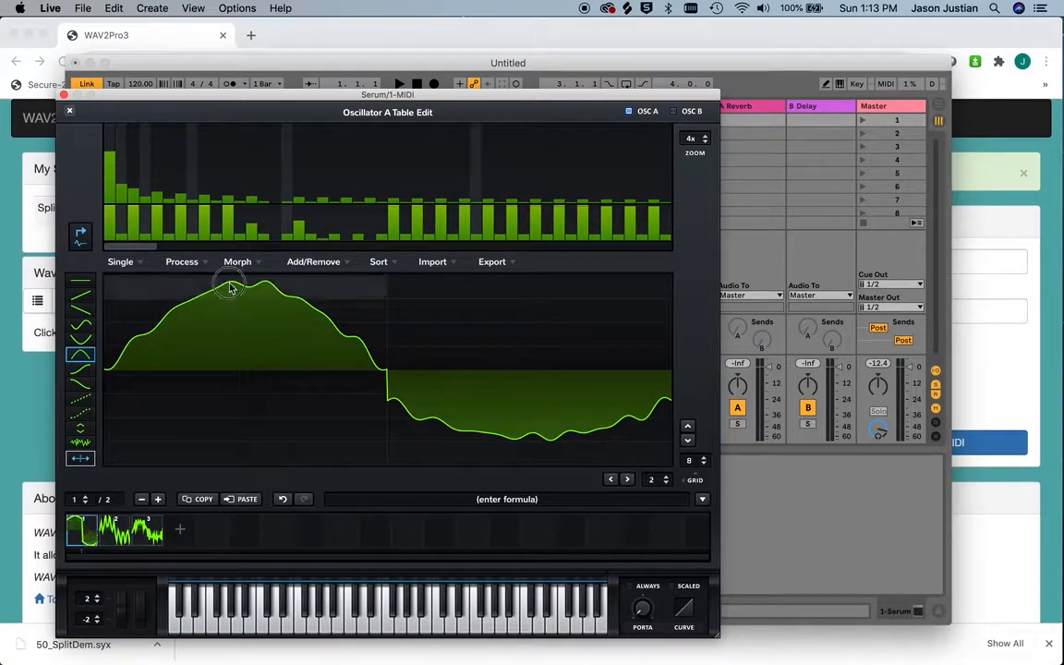
click(84, 336)
click(81, 328)
click(135, 343)
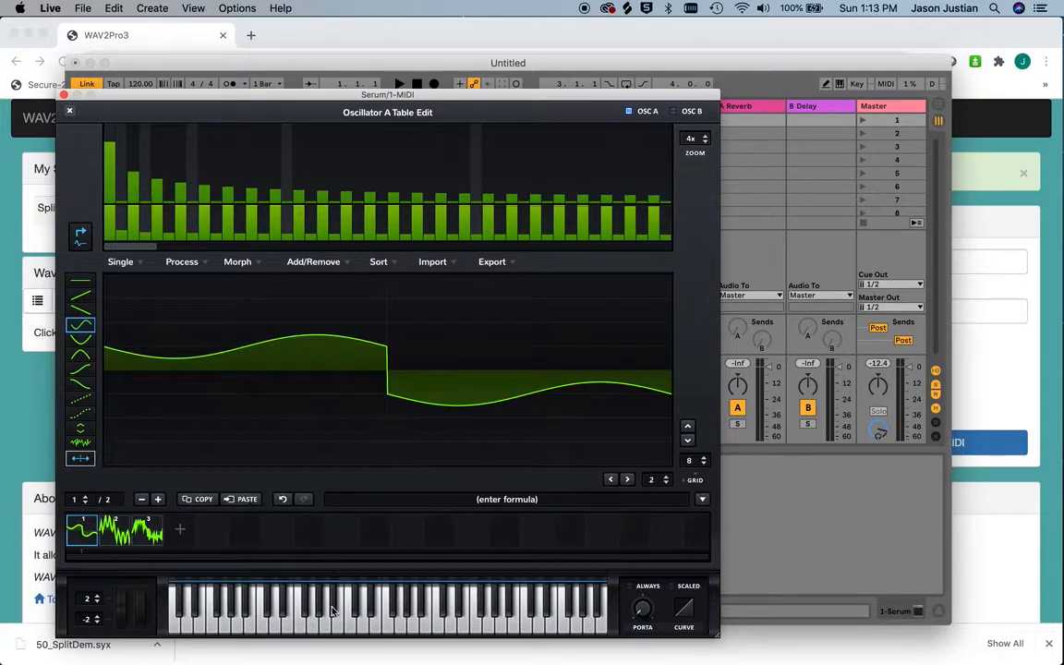
Raise the harmonic at bin 21 in frame 2 and select frame 3
click(114, 530)
drag(349, 196, 346, 172)
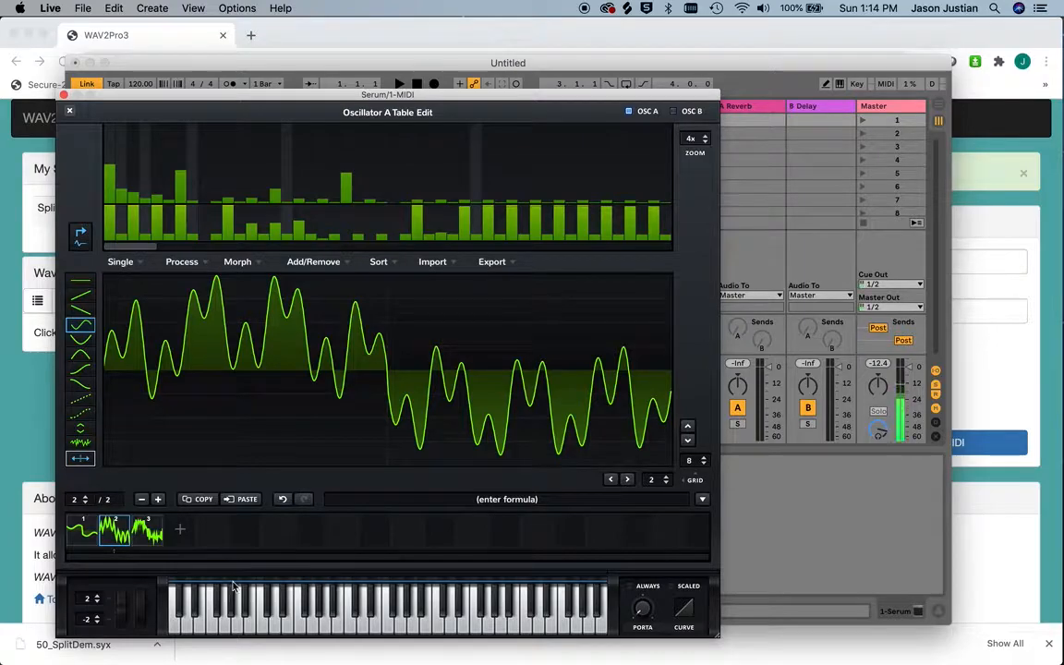
click(138, 534)
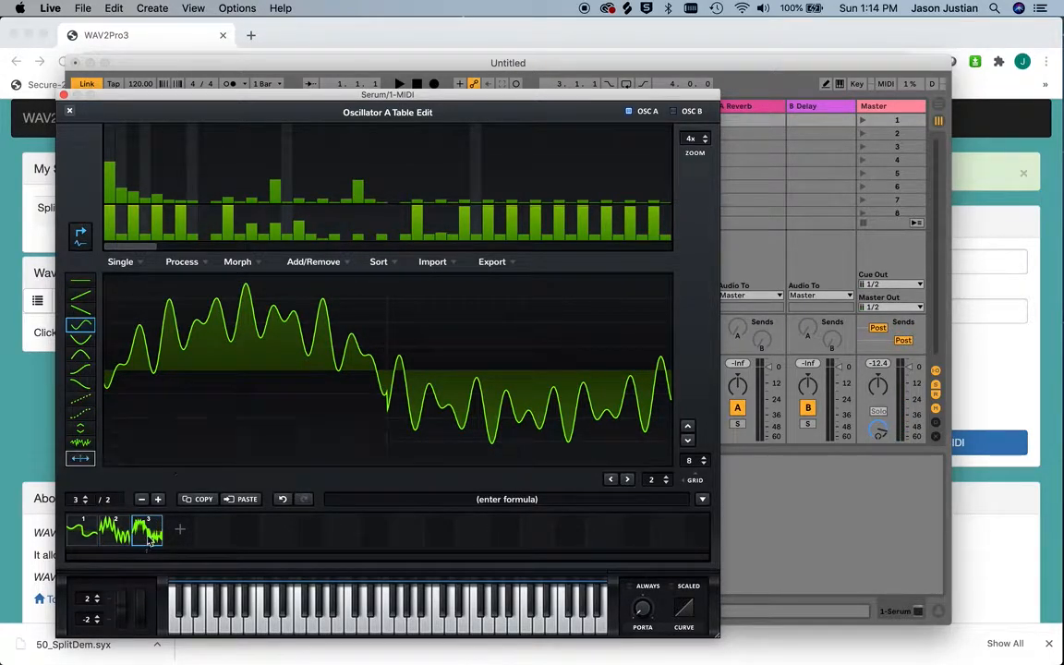
Reset the whole wavetable to its default, then add frame 2 and raise its harmonic at bin 15
click(313, 262)
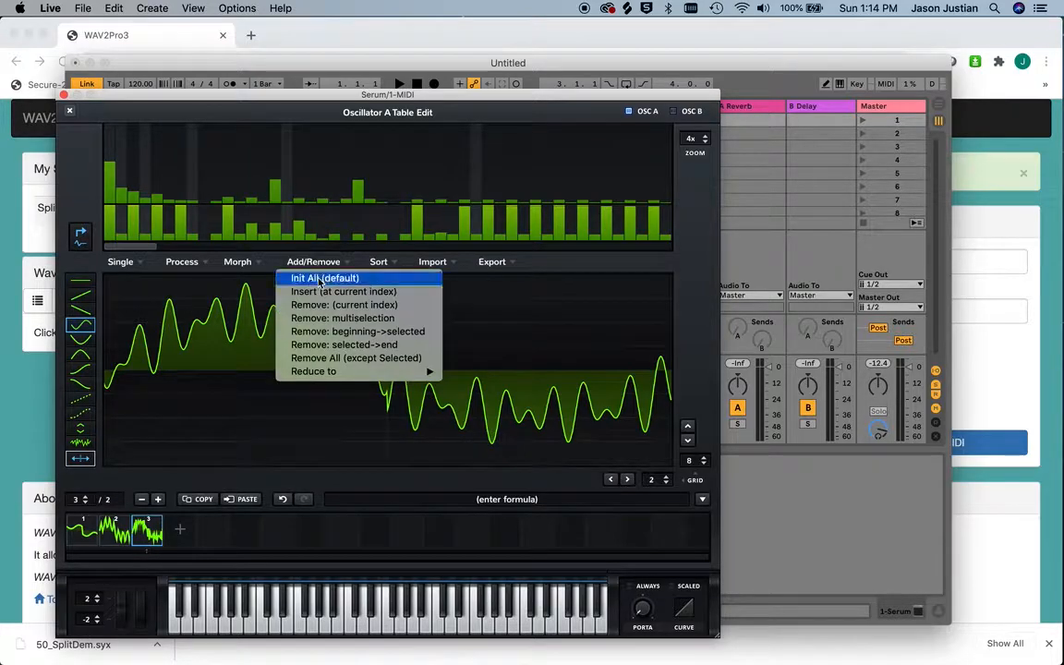
click(318, 276)
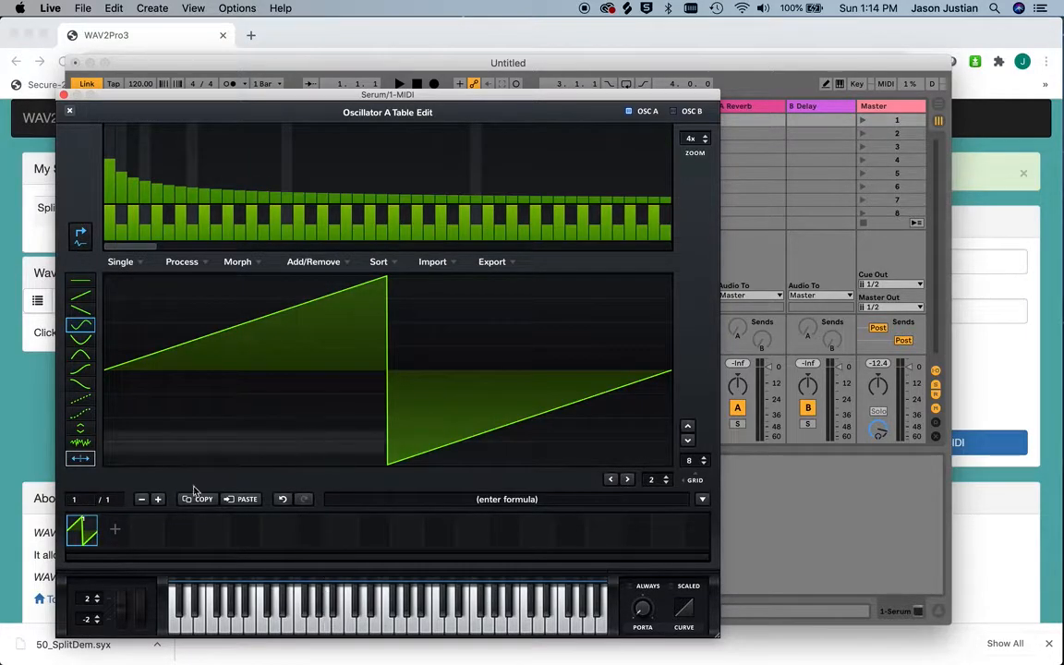
click(115, 532)
drag(269, 200, 274, 168)
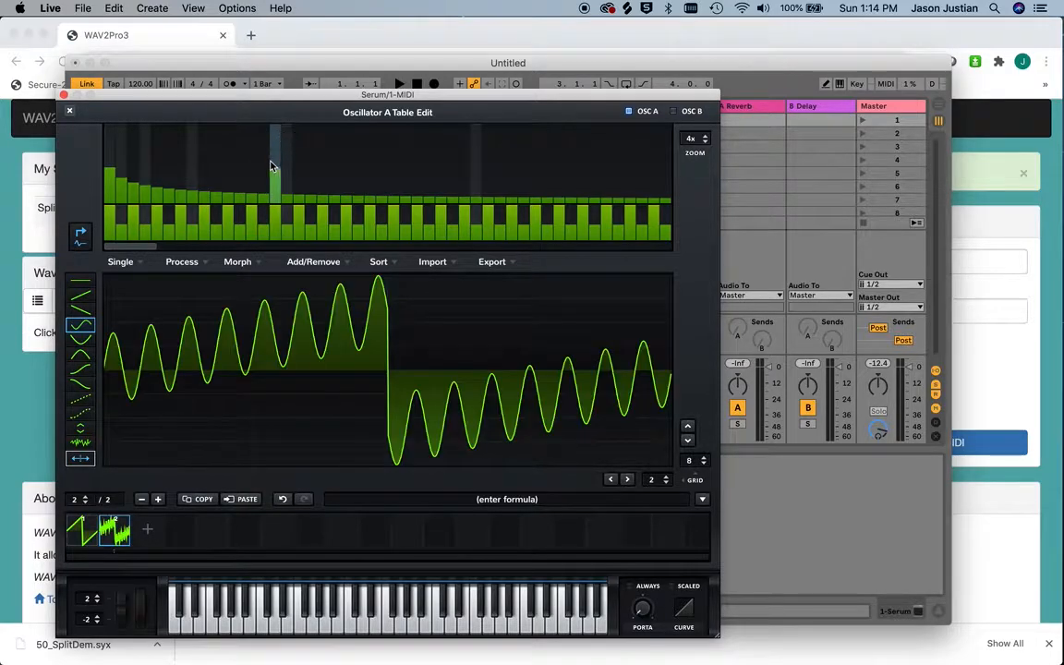
Add frame 3, lower bin 15, raise bins 5, 10 and 27, and audition it with a note
click(145, 528)
mouse_move(278, 148)
mouse_down()
mouse_move(276, 190)
mouse_move(219, 197)
mouse_move(215, 172)
mouse_up()
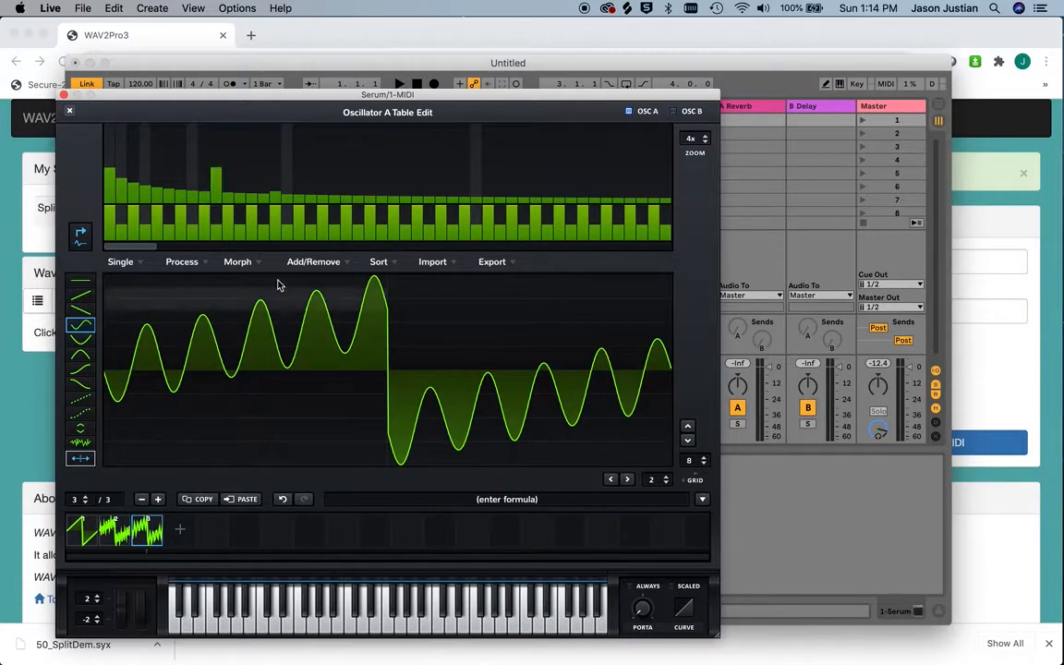
drag(158, 193, 161, 178)
drag(415, 209, 414, 186)
click(414, 185)
click(332, 607)
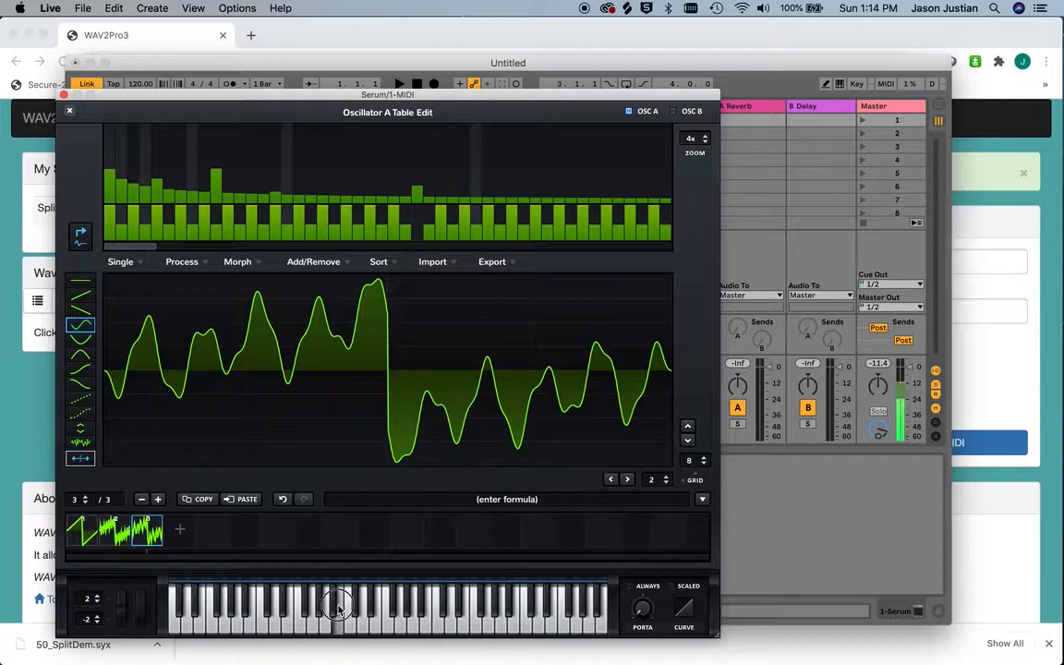
Add frame 4 with bin 35 raised and frame 5 with bins 13, 6 and 4 raised
click(183, 533)
drag(510, 157, 516, 179)
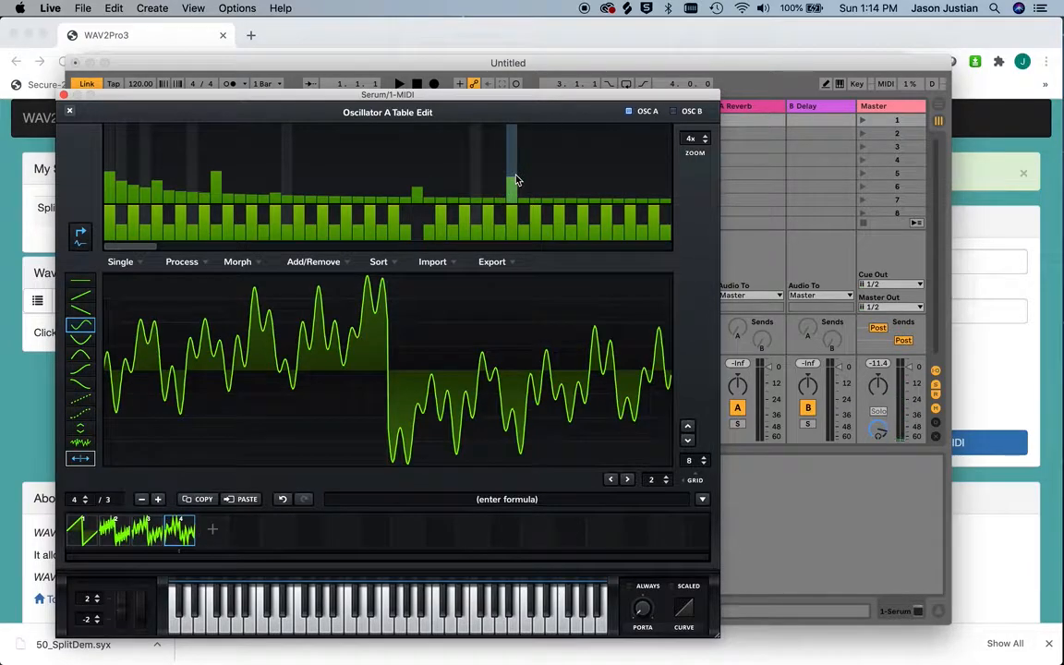
click(213, 532)
drag(249, 214, 250, 172)
drag(169, 187, 167, 173)
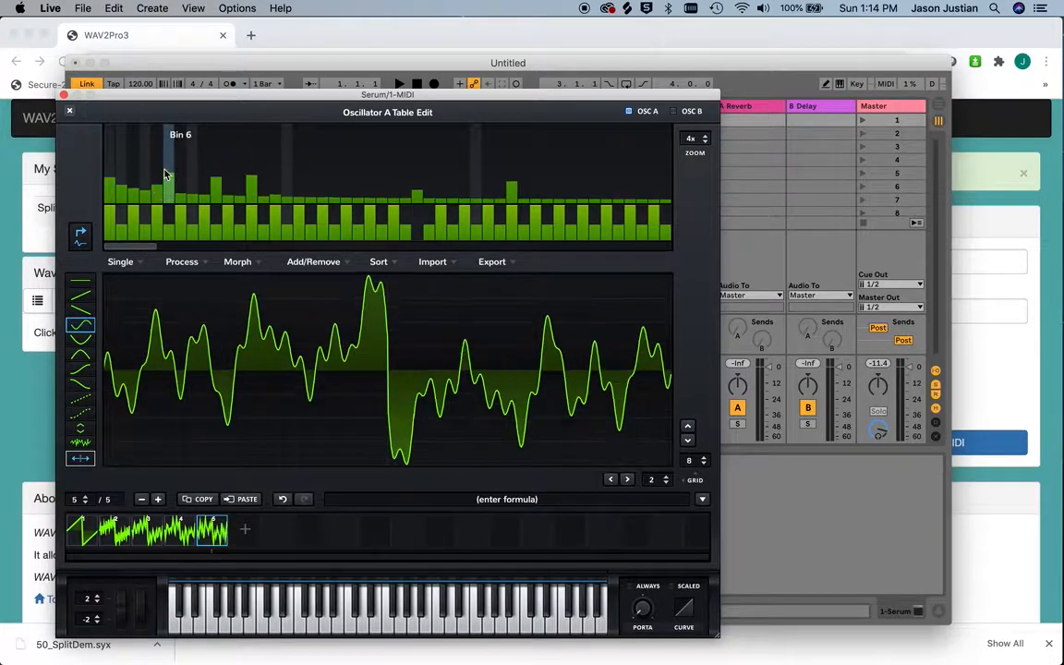
click(144, 181)
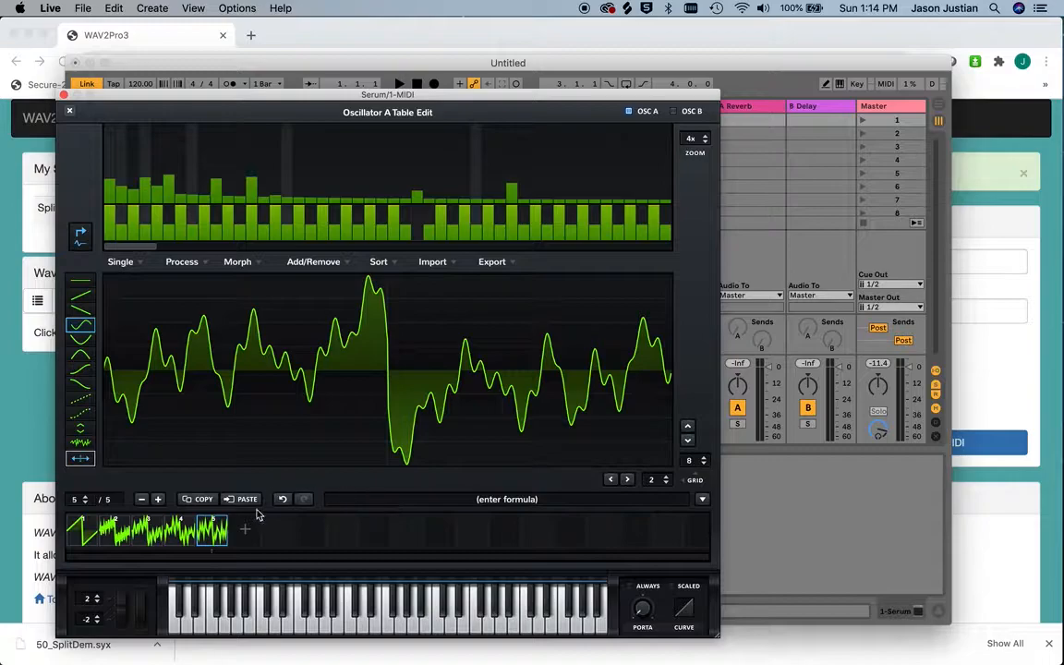
Add frame 6 and raise its harmonics at bin 43 and bin 35, setting bin 35 to about 48%
click(246, 536)
click(606, 189)
drag(608, 189, 607, 182)
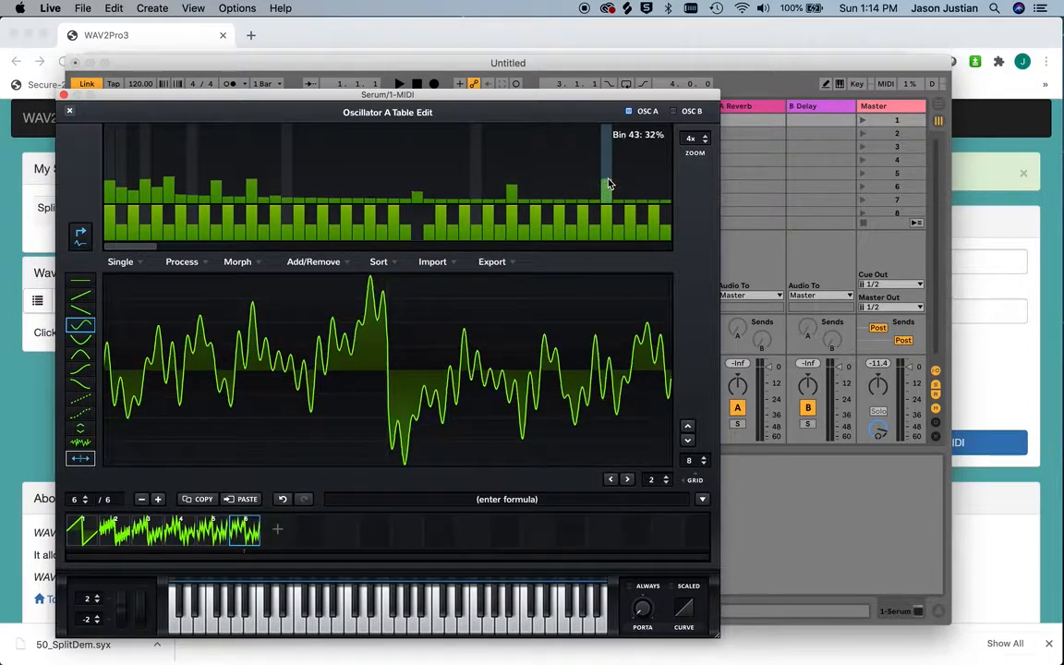
click(515, 170)
Add frame 7, raise its harmonic at bin 16, and audition the frame with a note
click(278, 533)
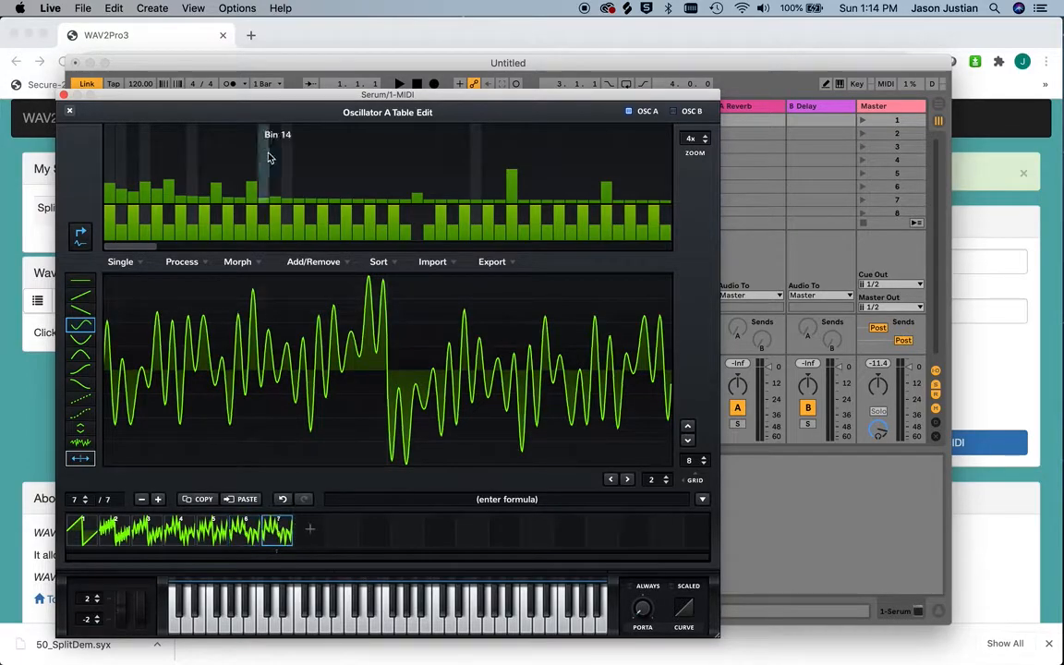
click(288, 172)
click(365, 627)
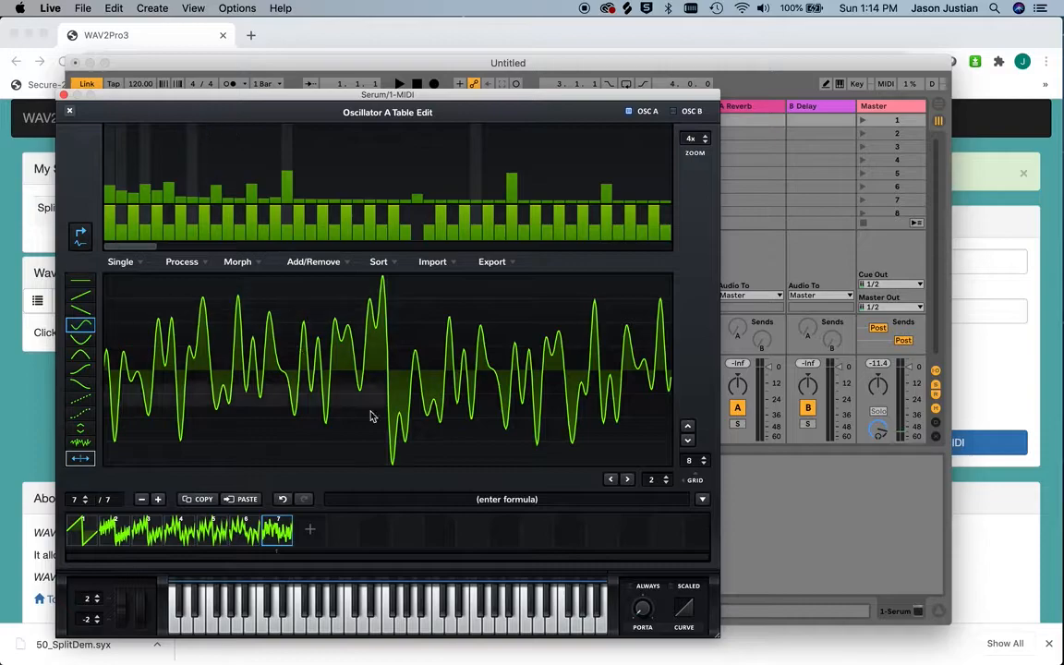
Add frame 8, raise bin 31 to about 39%, boost bin 5, and cut the harmonics at bins 16 and 23
click(311, 533)
click(464, 176)
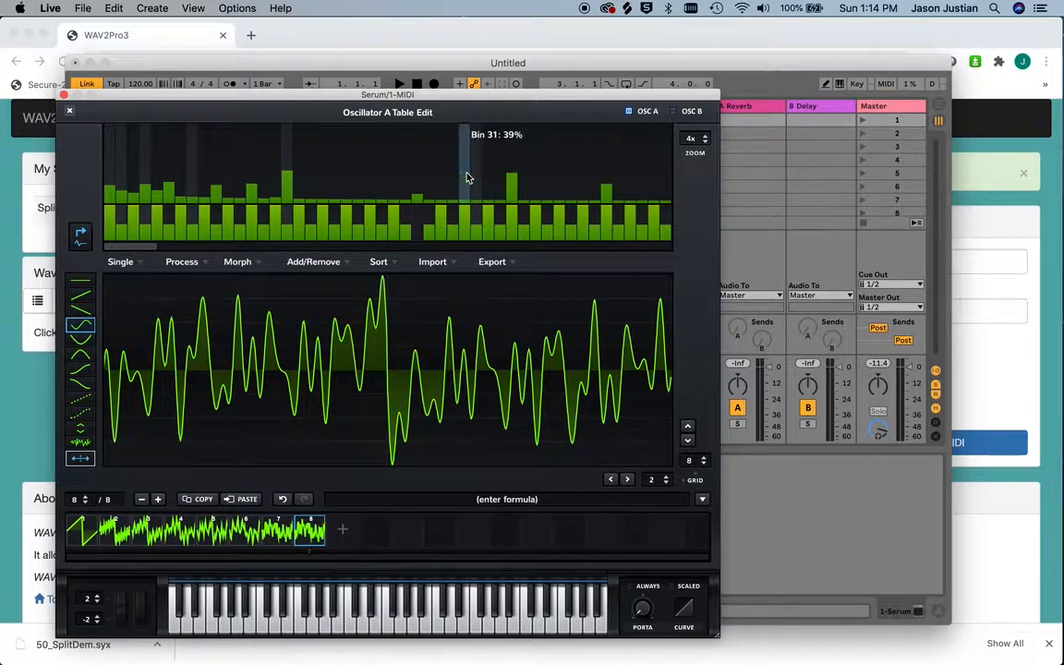
mouse_move(378, 194)
mouse_down()
mouse_move(310, 203)
mouse_move(148, 171)
mouse_up()
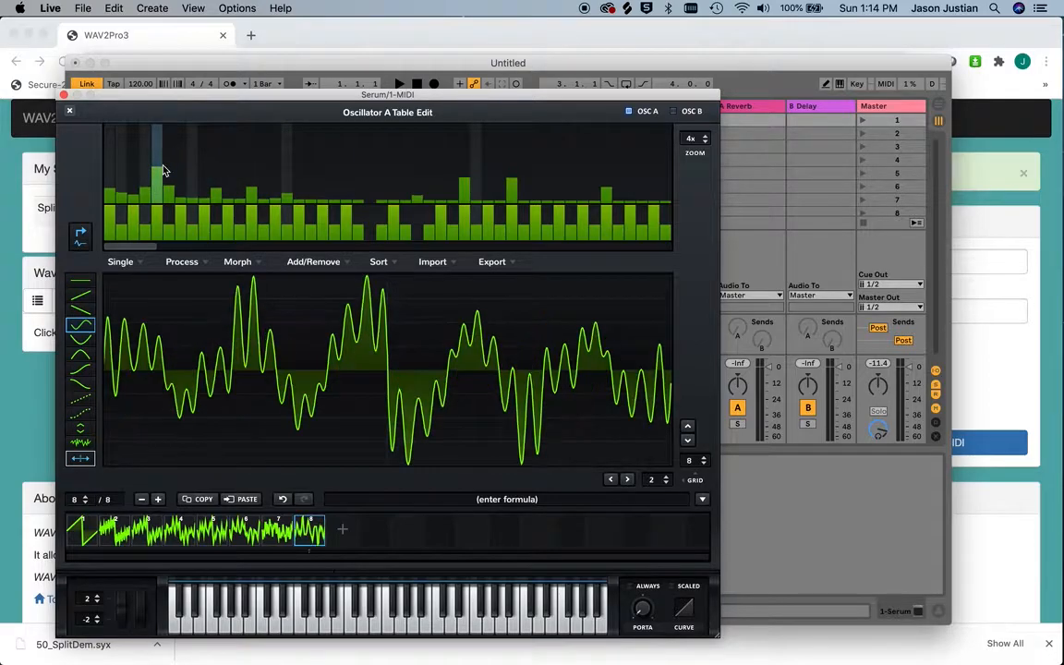
Add frame 9 and raise its harmonics at bin 1 and bin 28
click(341, 534)
click(107, 162)
drag(107, 162, 107, 157)
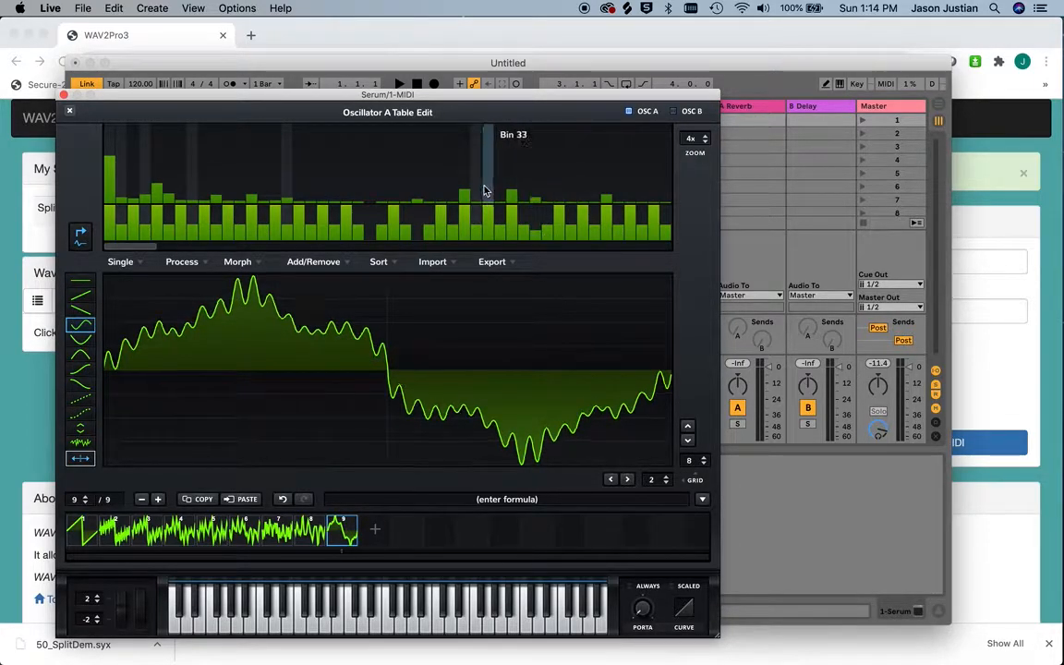
drag(427, 192, 428, 168)
Add frame 10, cut its harmonic at bin 28, and raise the harmonic at bin 13
click(374, 541)
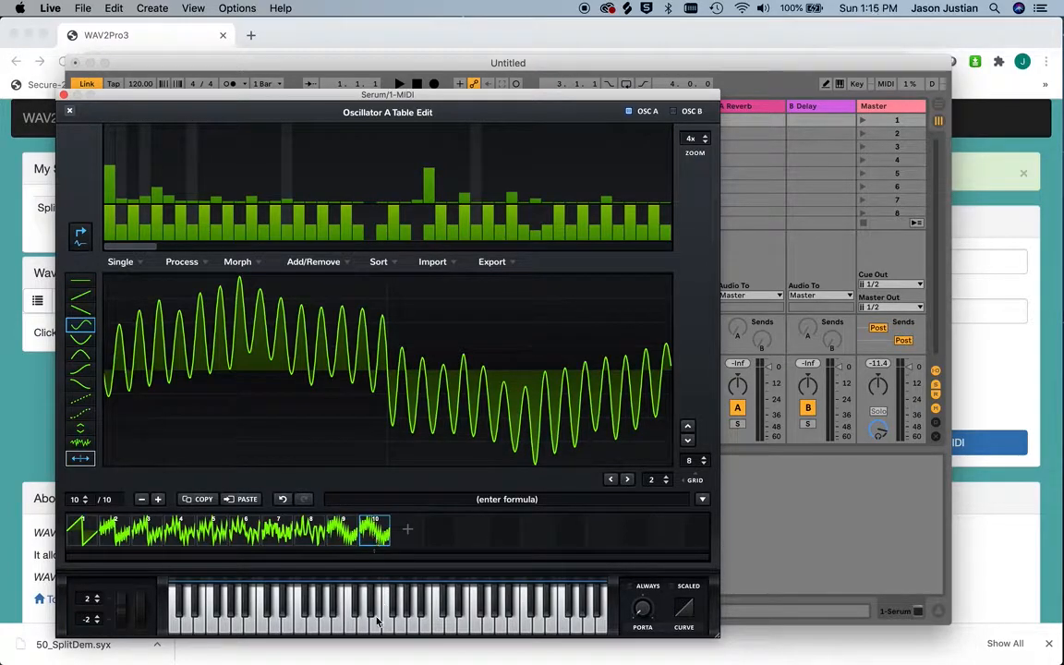
drag(428, 178, 425, 205)
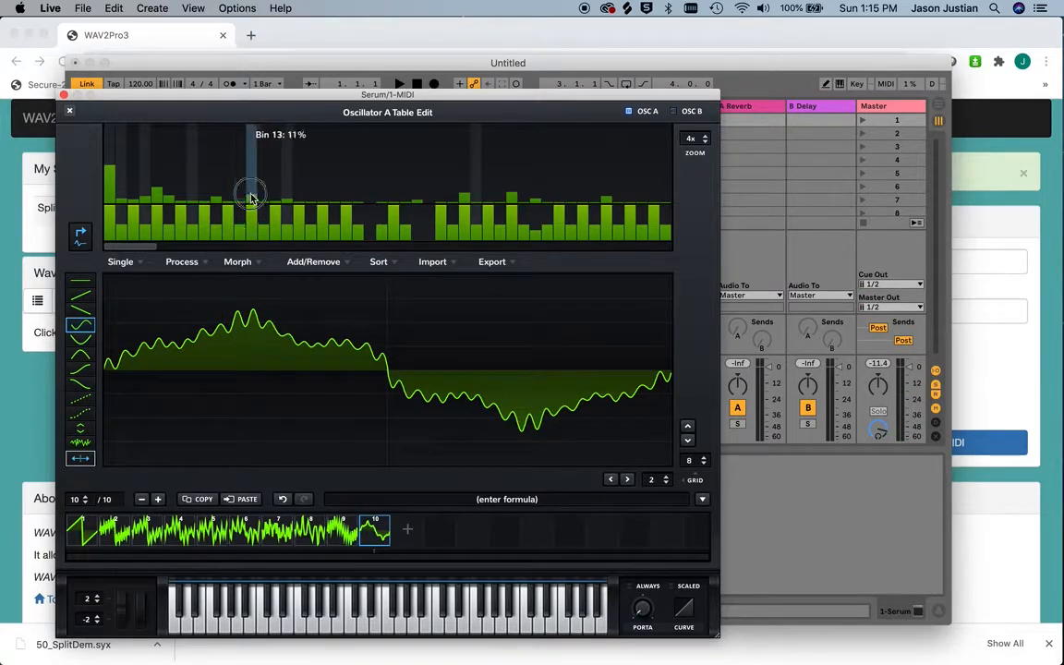
drag(251, 198, 254, 154)
Add frame 11 and replace both halves of its waveform with the arch-shaped curve
click(407, 529)
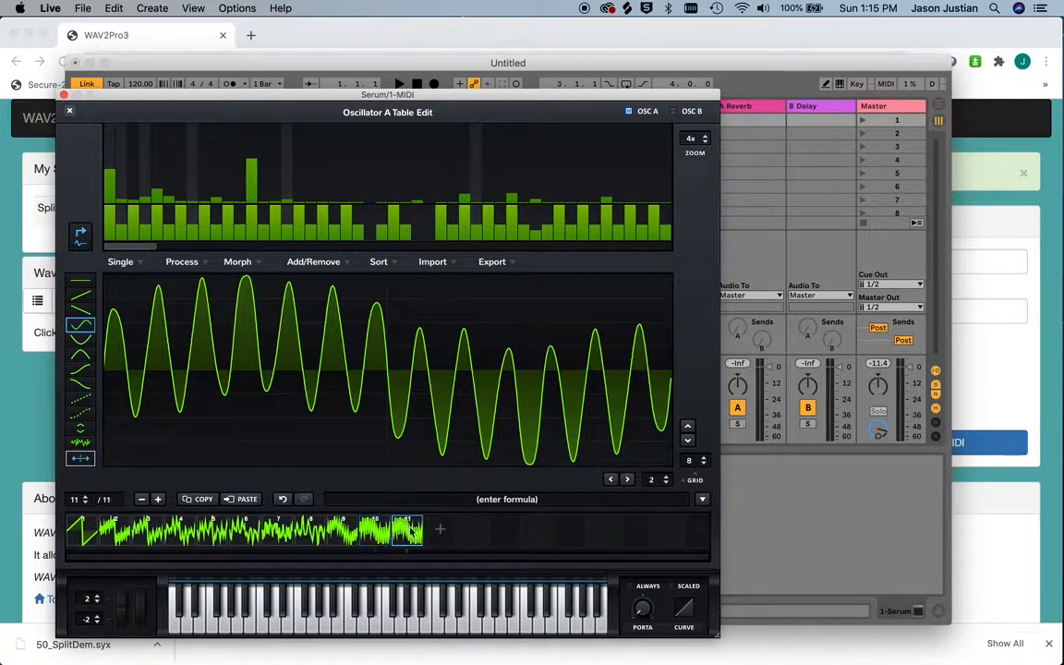
drag(156, 188, 158, 159)
drag(257, 172, 257, 194)
click(91, 360)
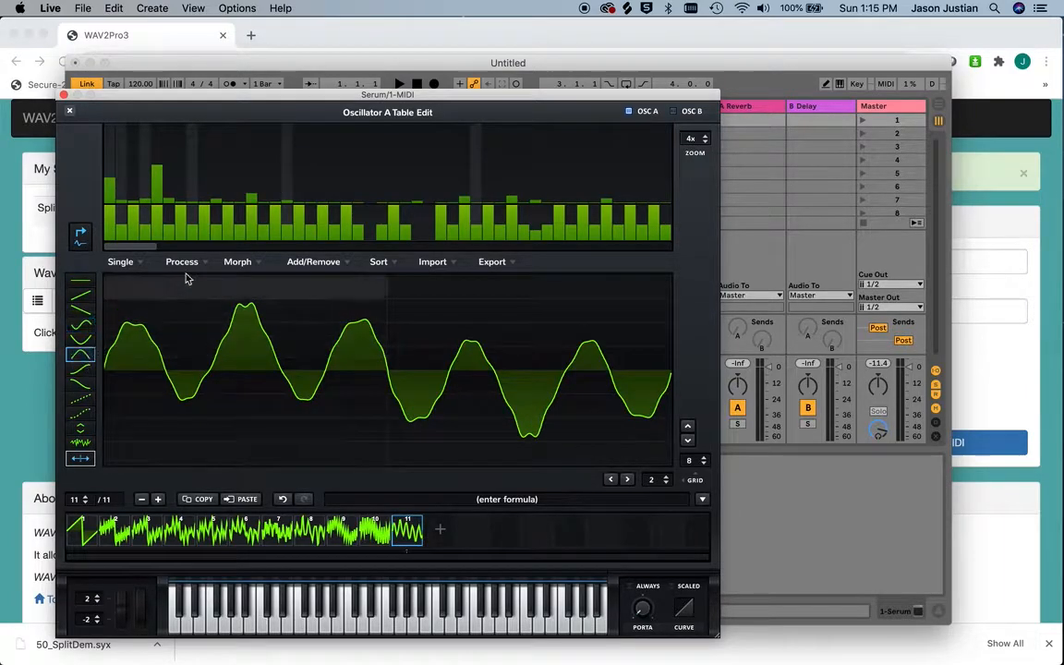
click(228, 323)
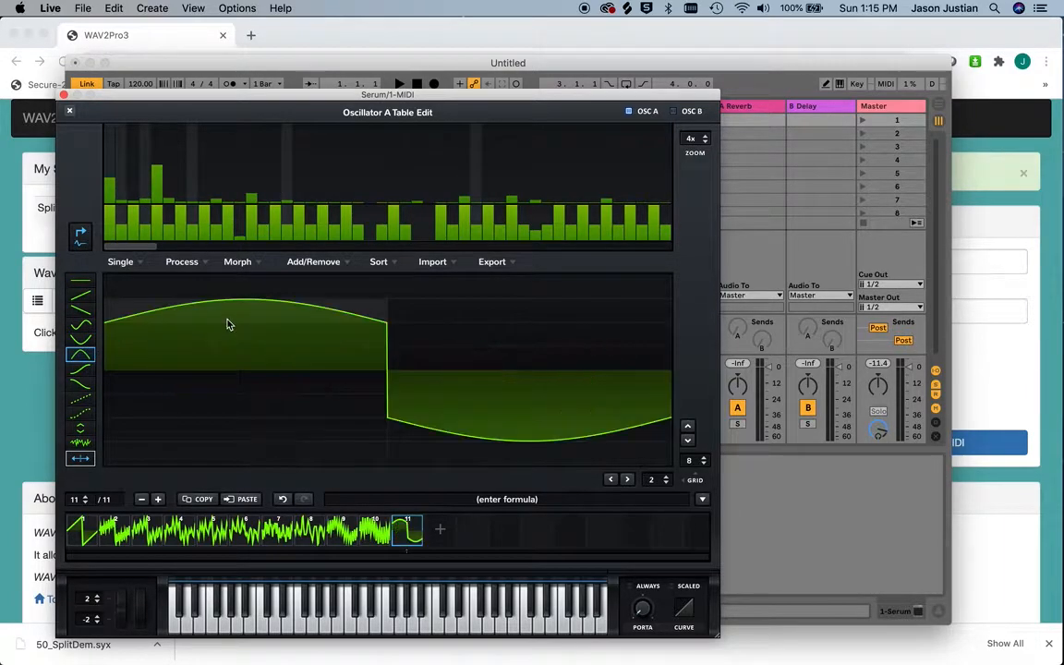
Add frame 12 with the harmonic at bin 17 raised and frame 13 with the harmonic at bin 9 raised
click(440, 528)
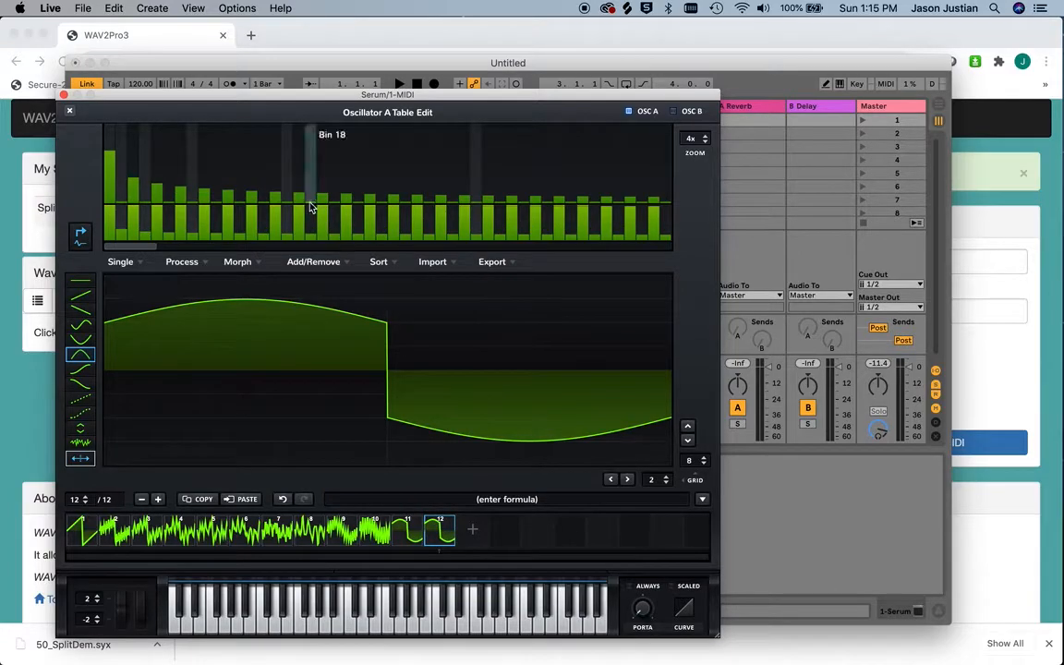
drag(301, 196, 302, 175)
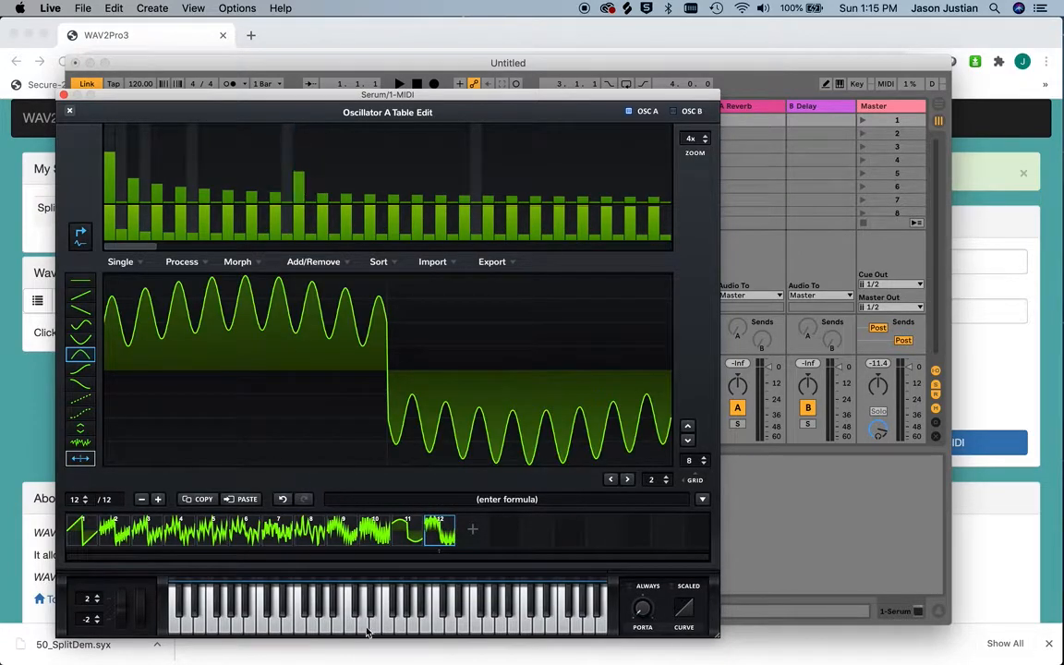
click(471, 528)
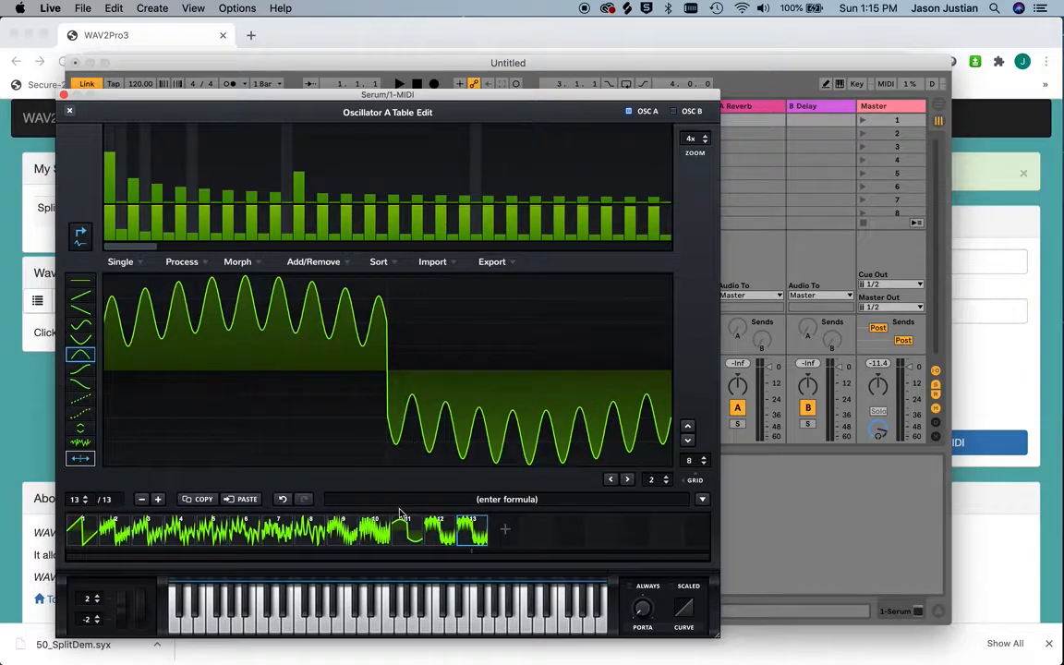
drag(204, 192, 205, 161)
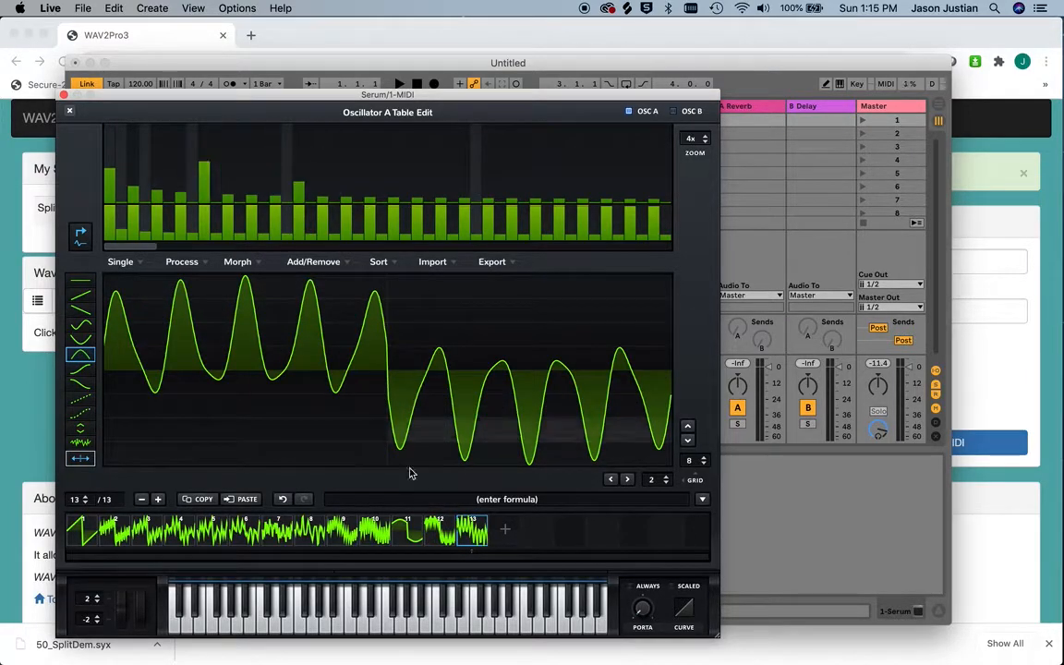
Add frame 14 with bins 44 and 46 raised and frame 15 with bin 37 raised
click(505, 528)
drag(619, 181, 647, 160)
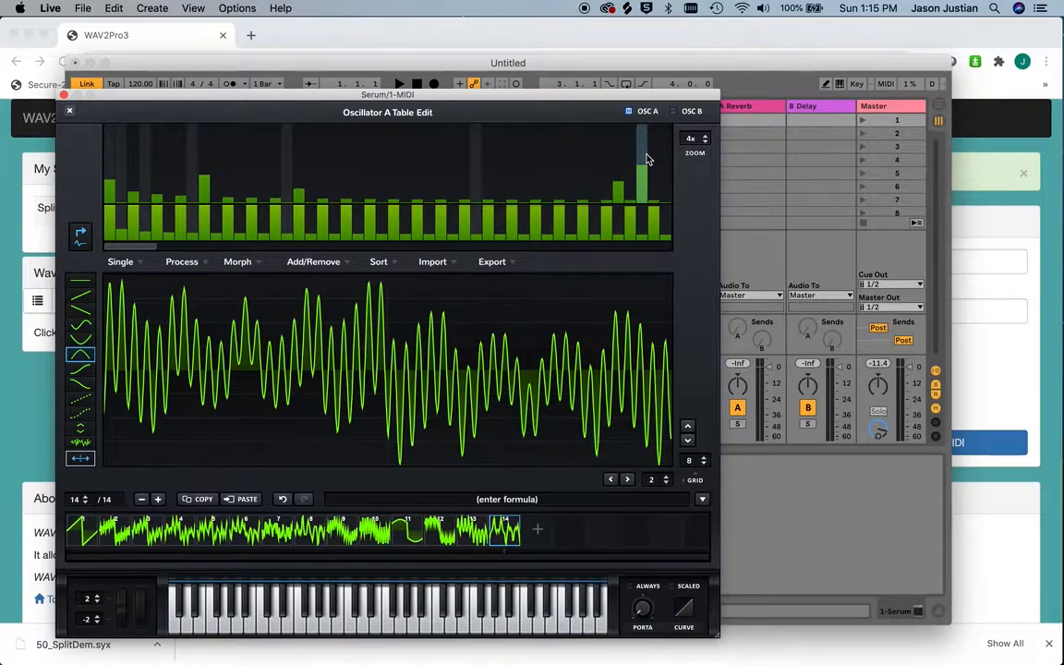
click(537, 528)
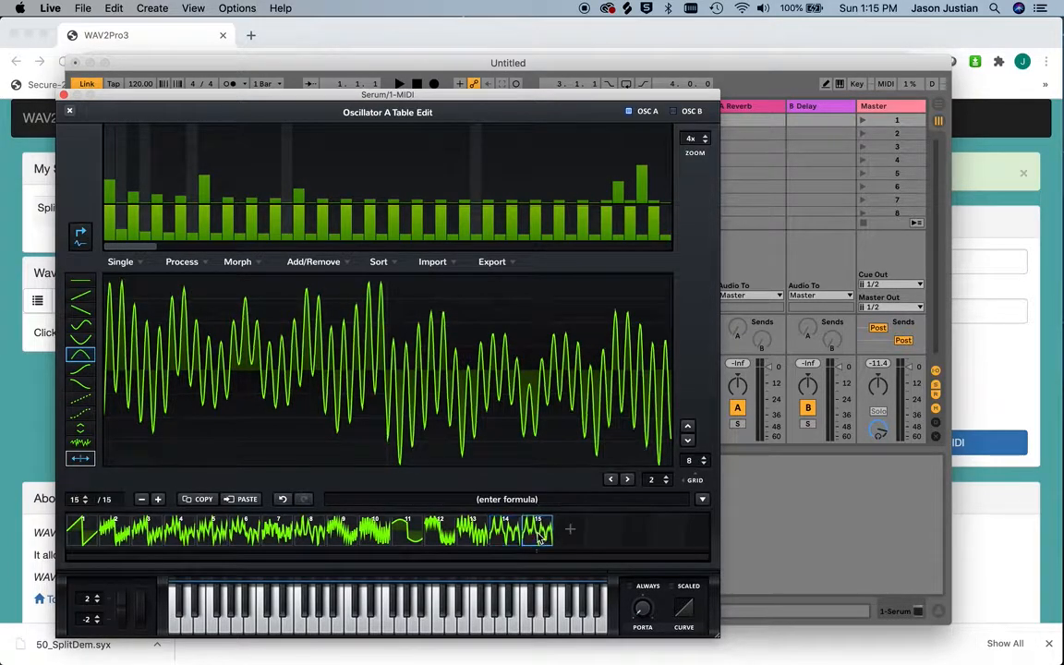
drag(535, 168, 534, 163)
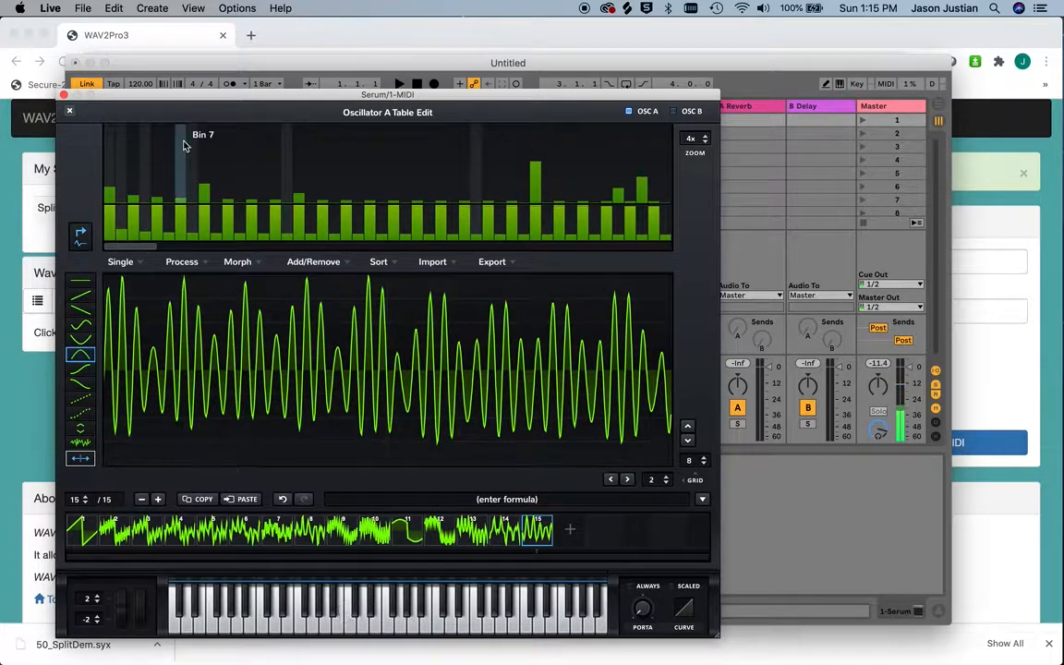
Add frame 16, replace both halves of its waveform with the sine-shaped curve, and audition it with two notes
click(570, 529)
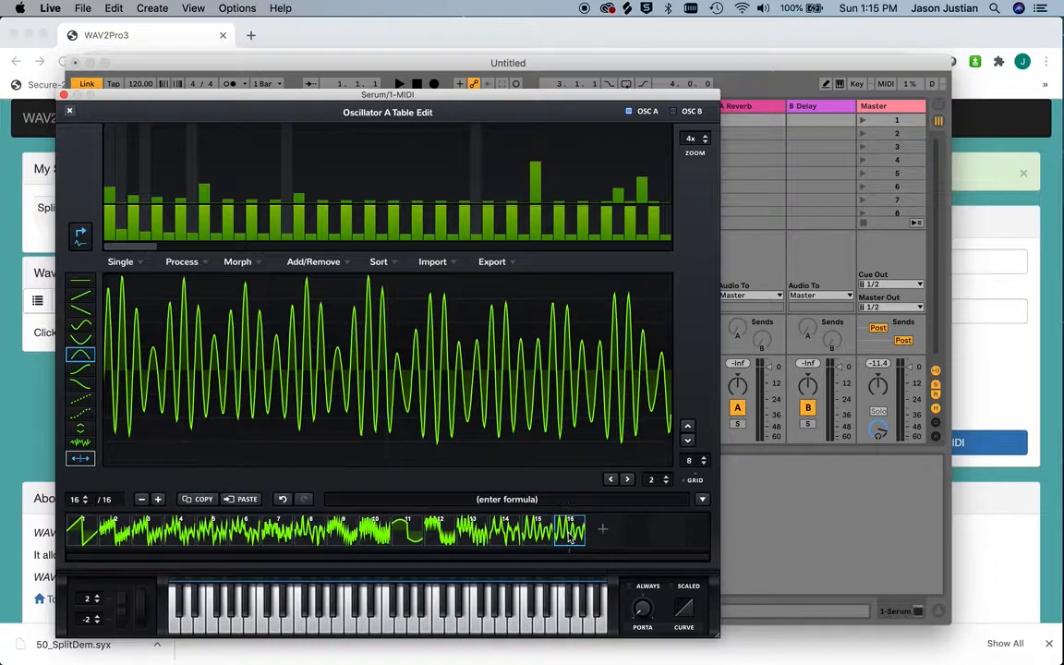
click(81, 325)
click(193, 318)
drag(193, 318, 263, 318)
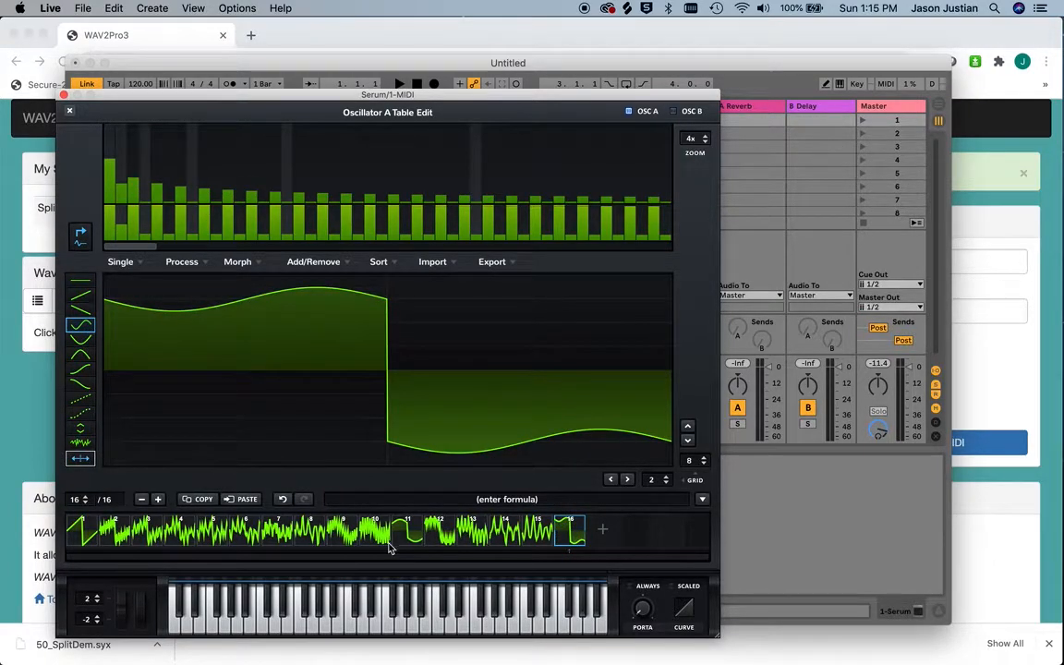
click(375, 621)
click(340, 621)
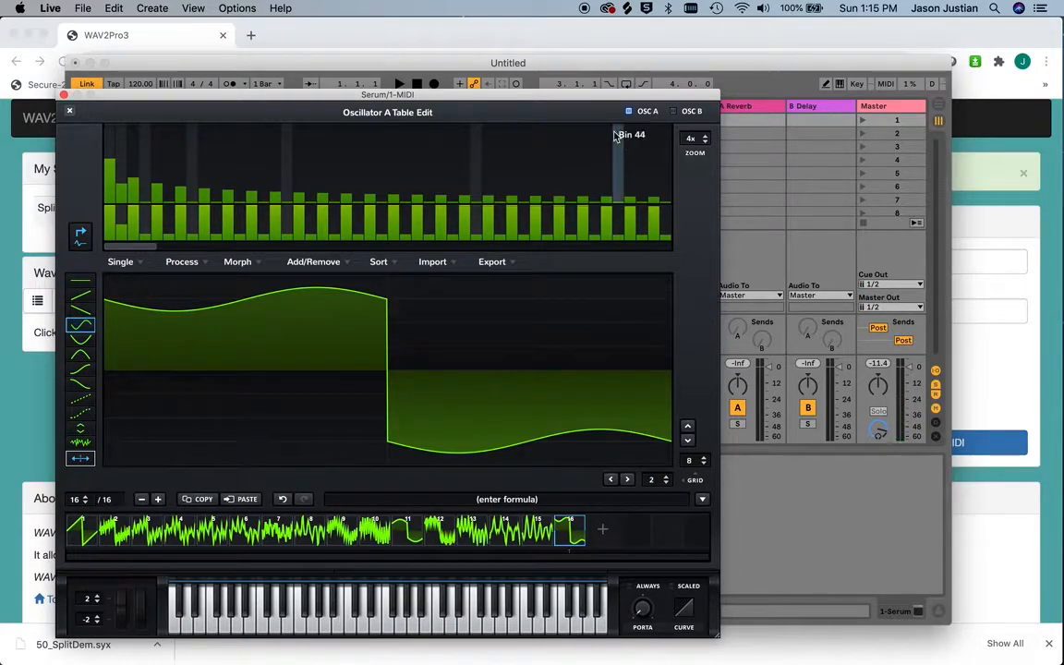
Export all frames as a 16-bit WAV file named Low in the demo folder
click(492, 262)
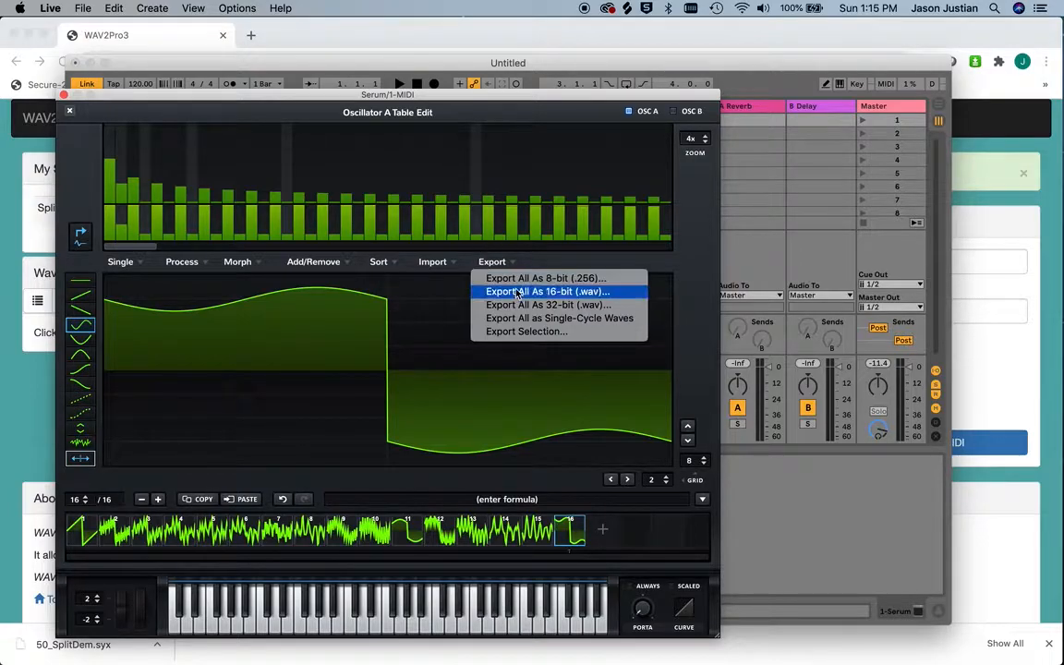
click(518, 292)
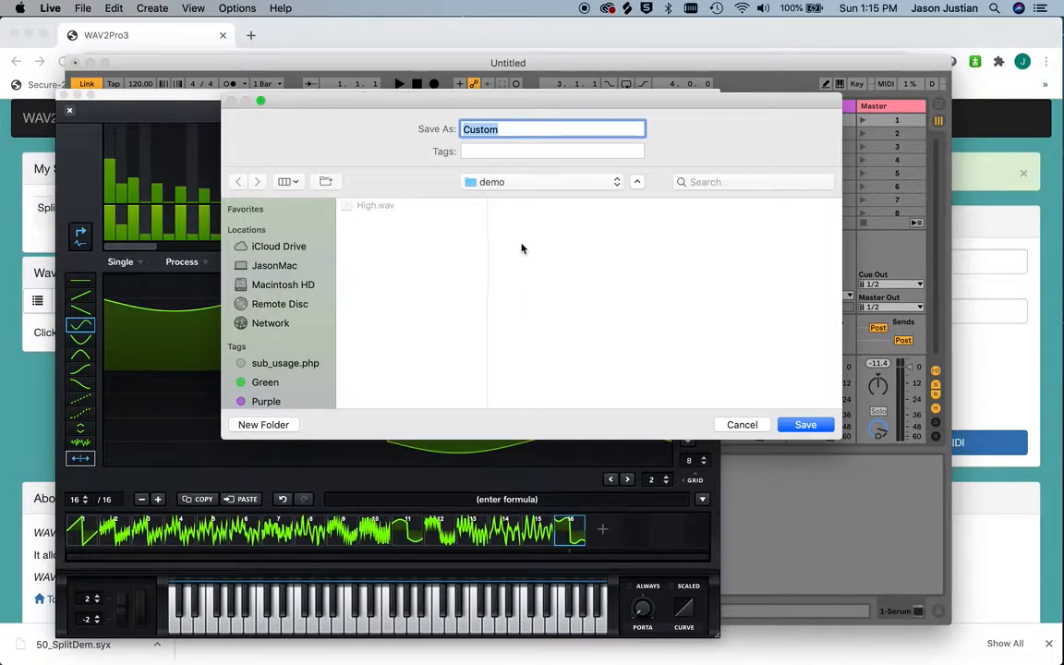
text(Low)
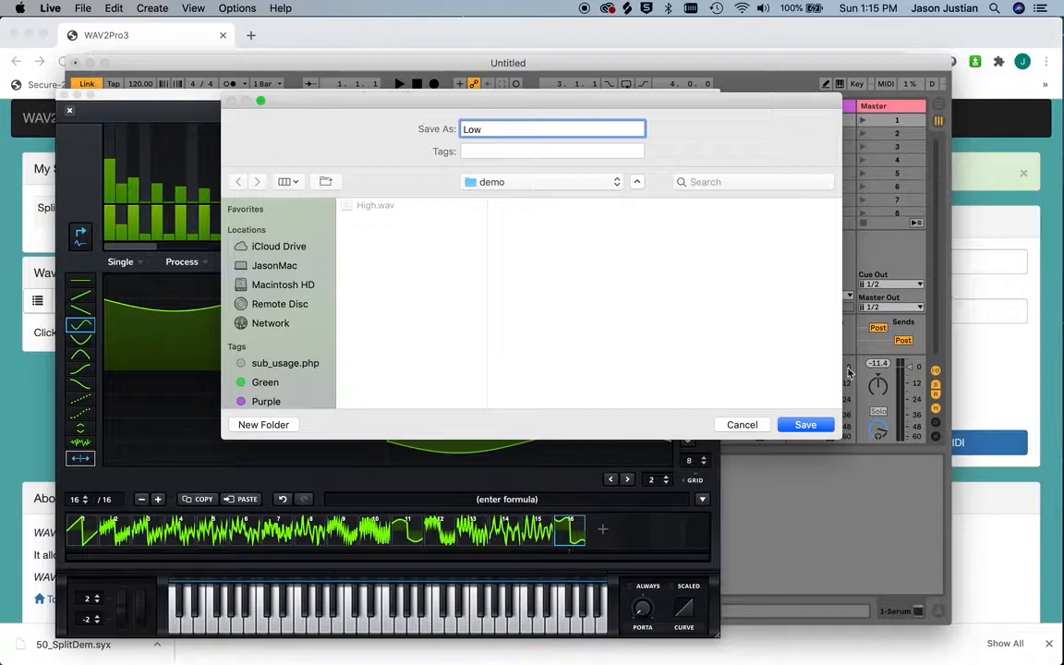
click(803, 424)
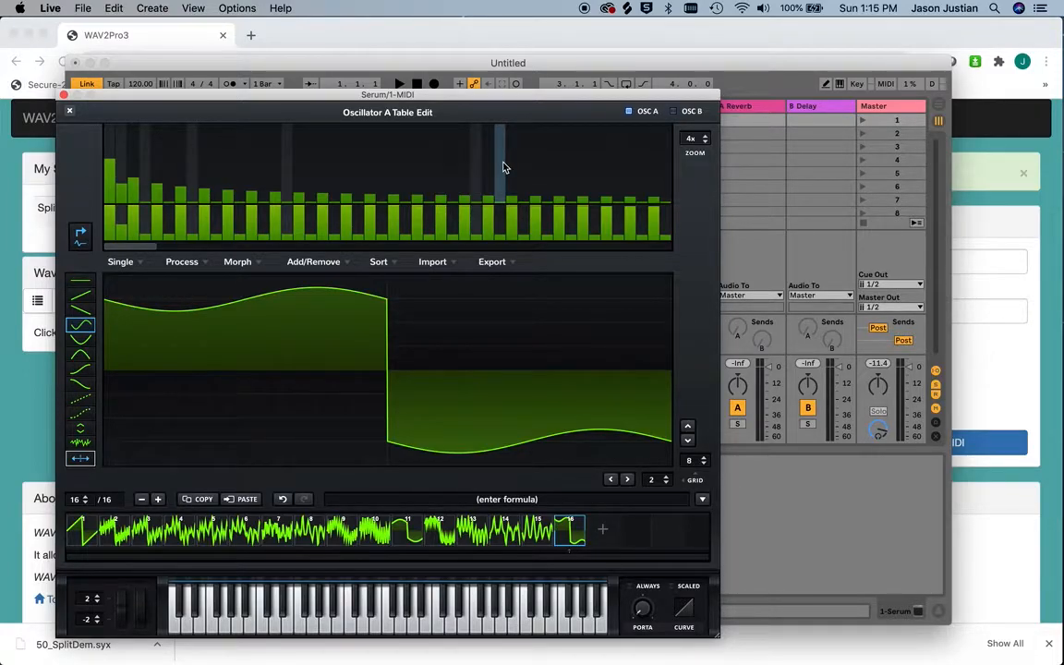
Switch to the WAV2Pro3 page in Chrome and reload it to clear the previous conversion
click(33, 427)
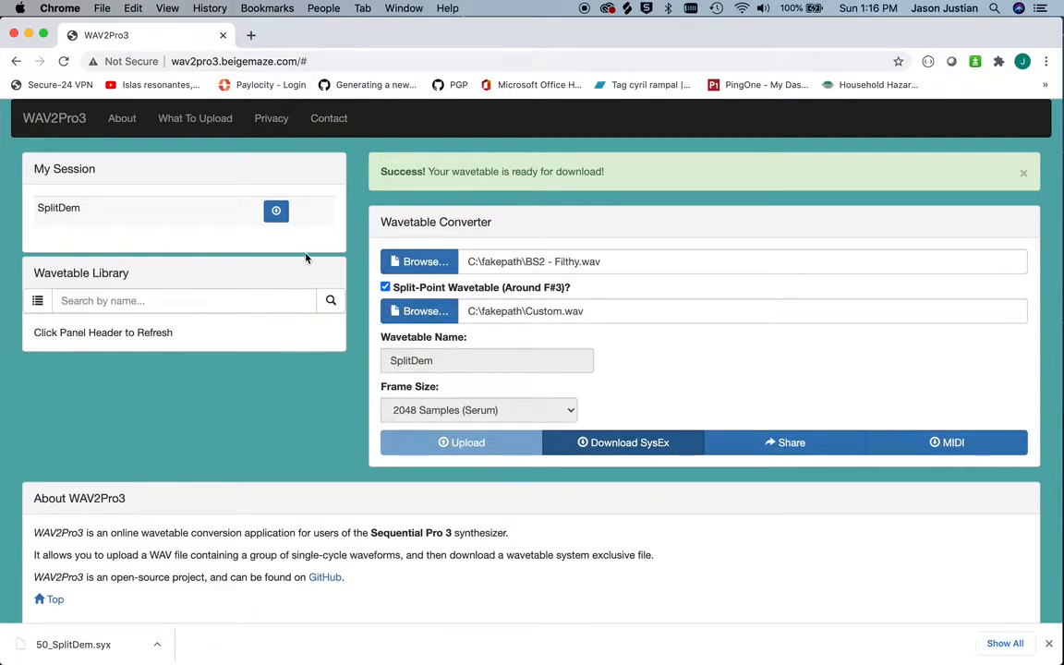
key(super+r)
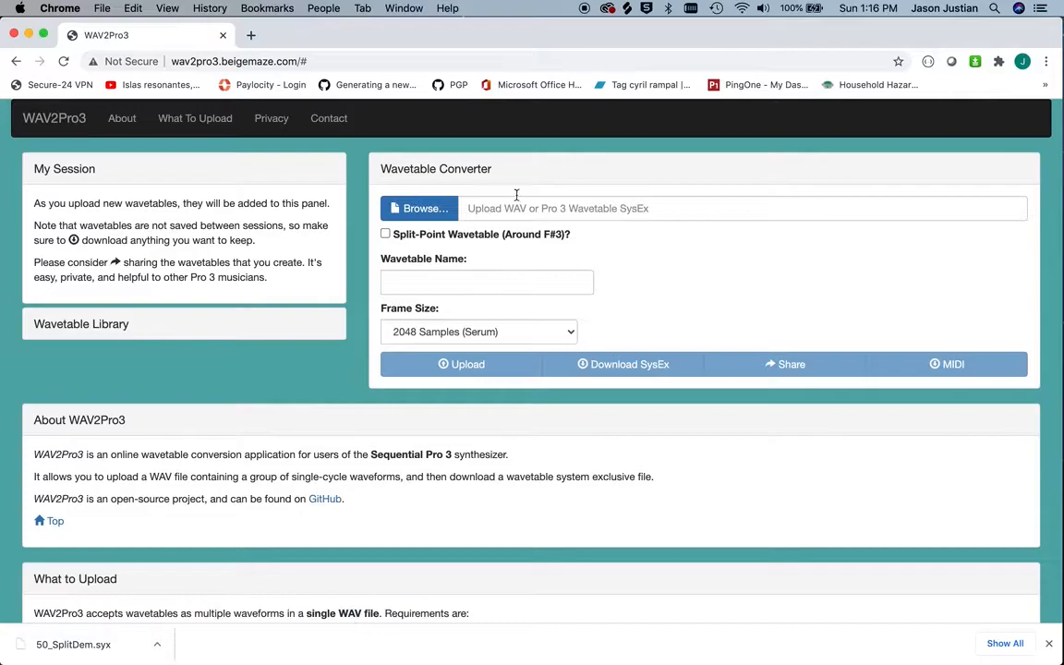
Enable the split-point wavetable option, choose Low.wav as the main file and High.wav as the upper wavetable, and upload them
click(385, 236)
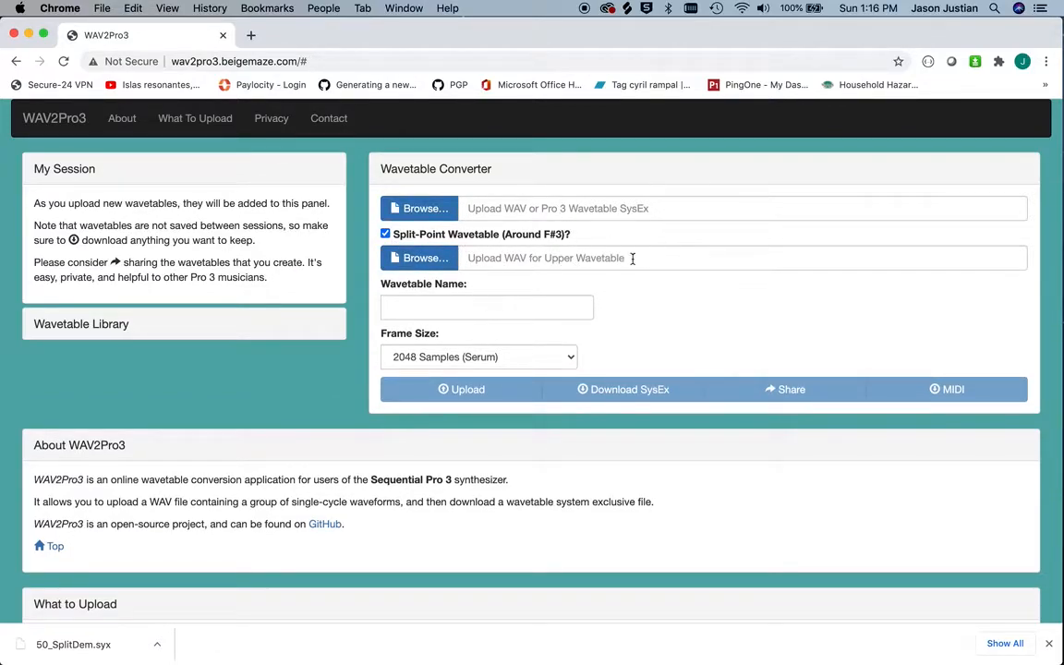
click(417, 207)
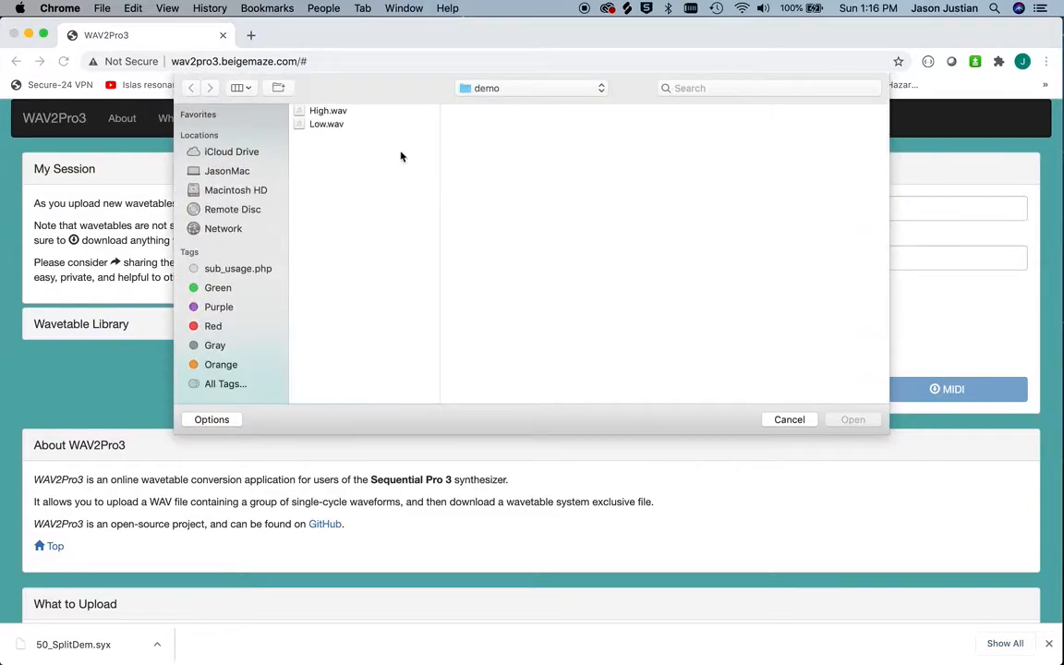
double_click(334, 126)
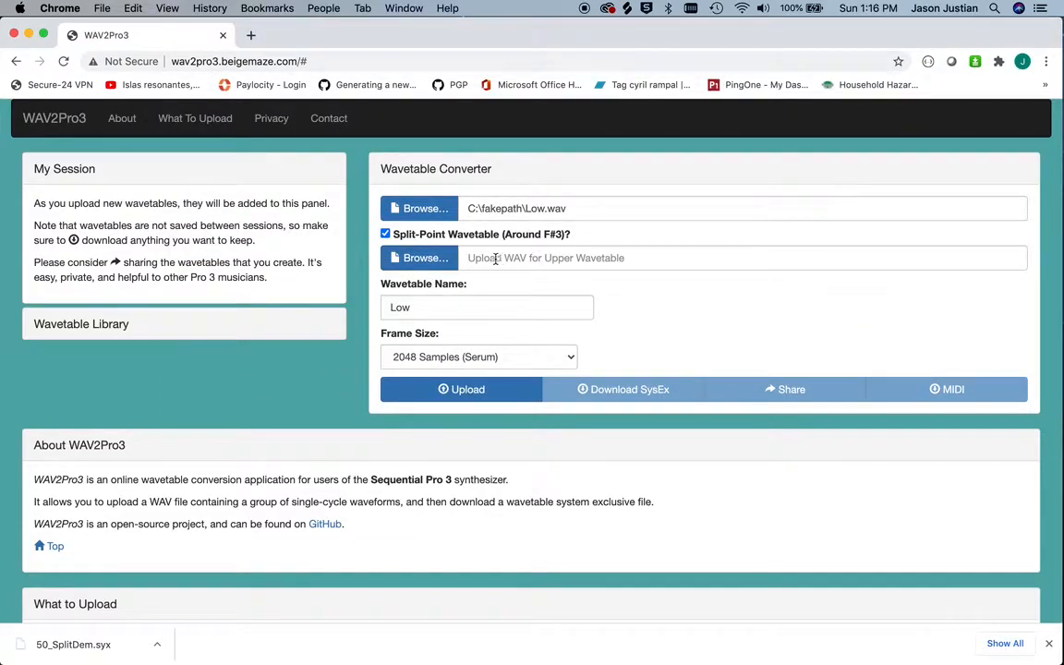
click(417, 258)
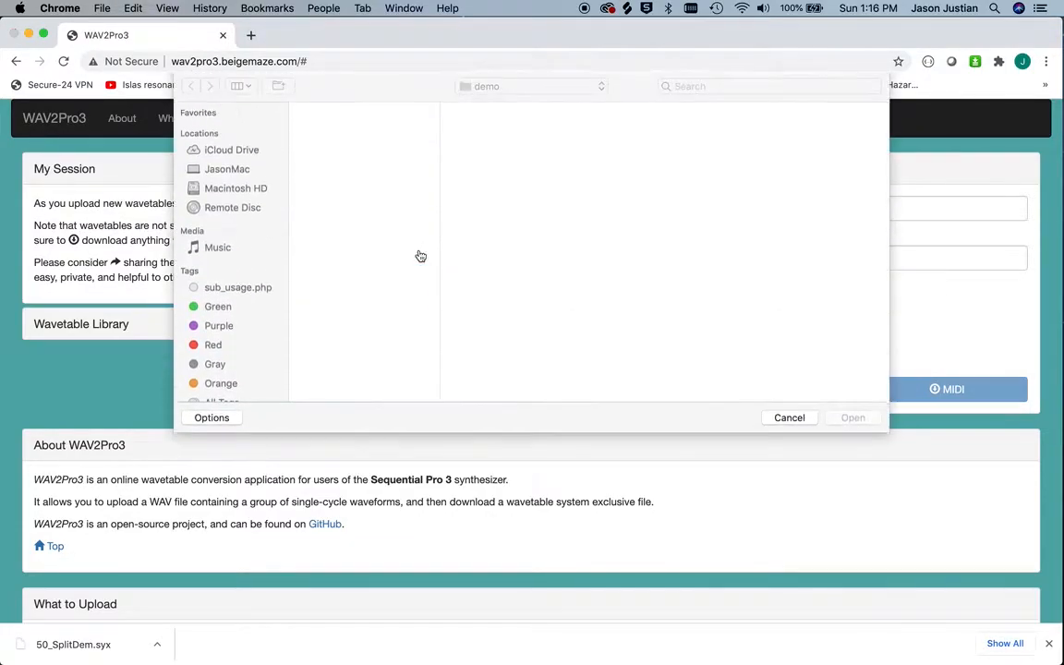
double_click(329, 111)
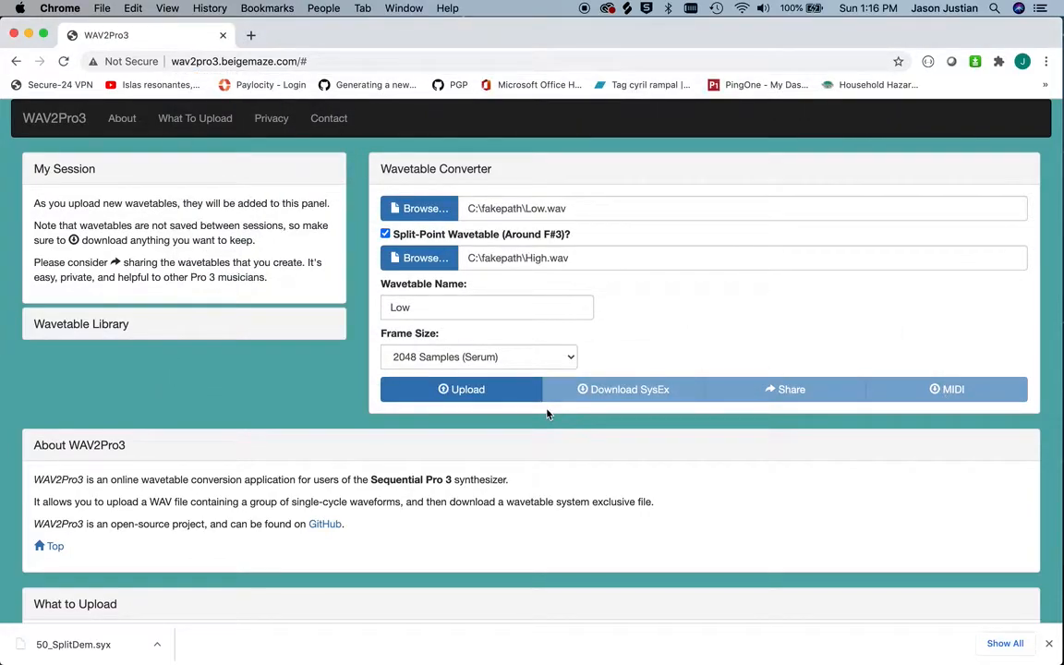
click(471, 392)
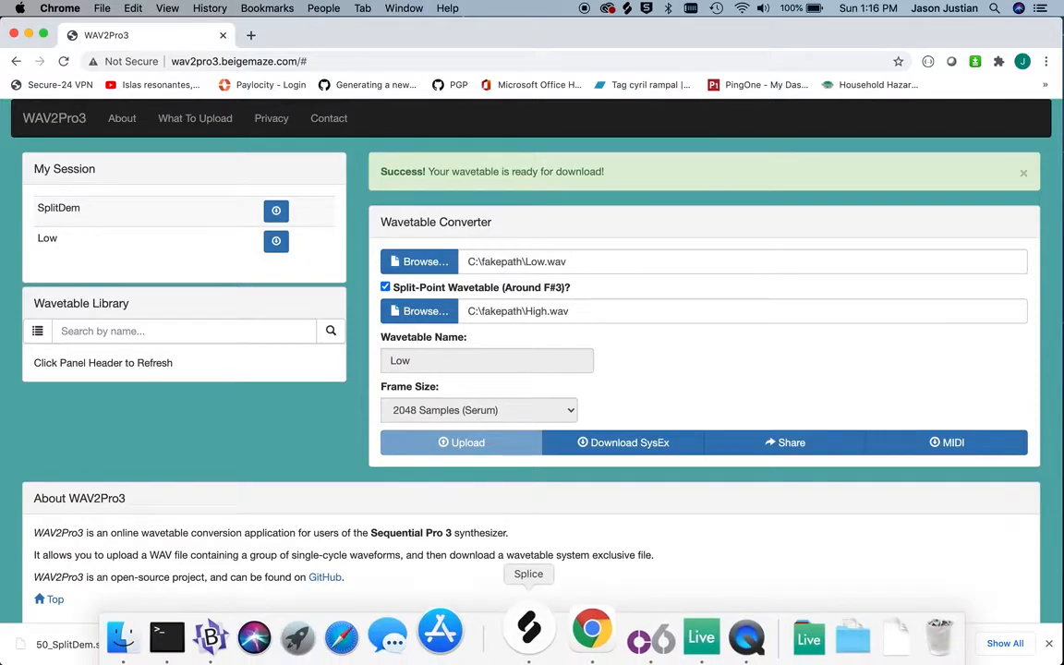
Download the converted wavetable as a SysEx file with wavetable position 50
click(625, 444)
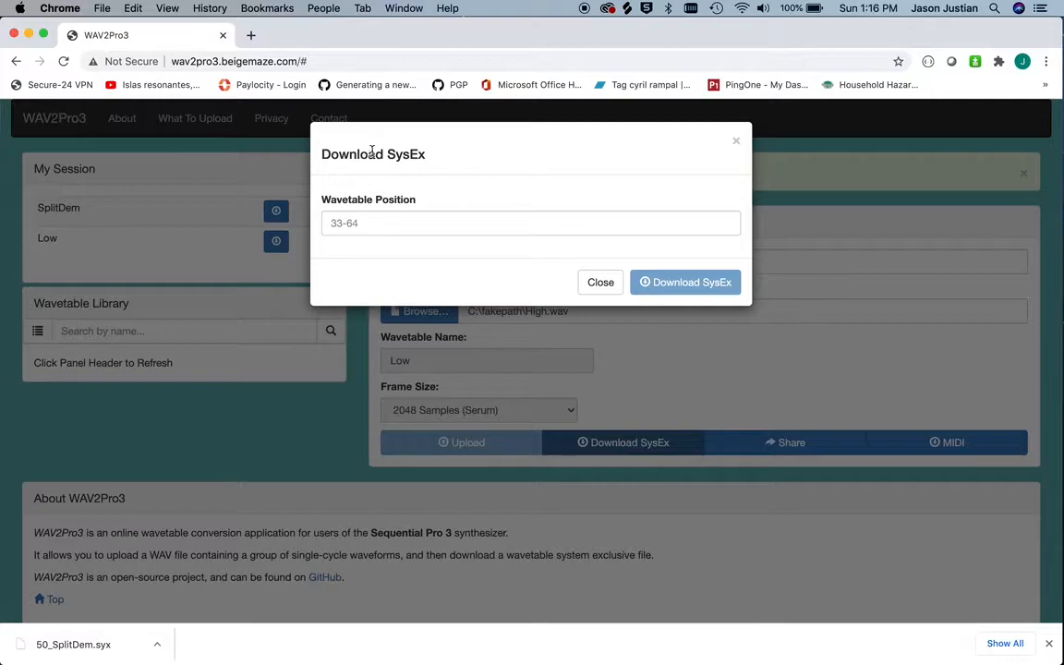
click(367, 224)
text(50)
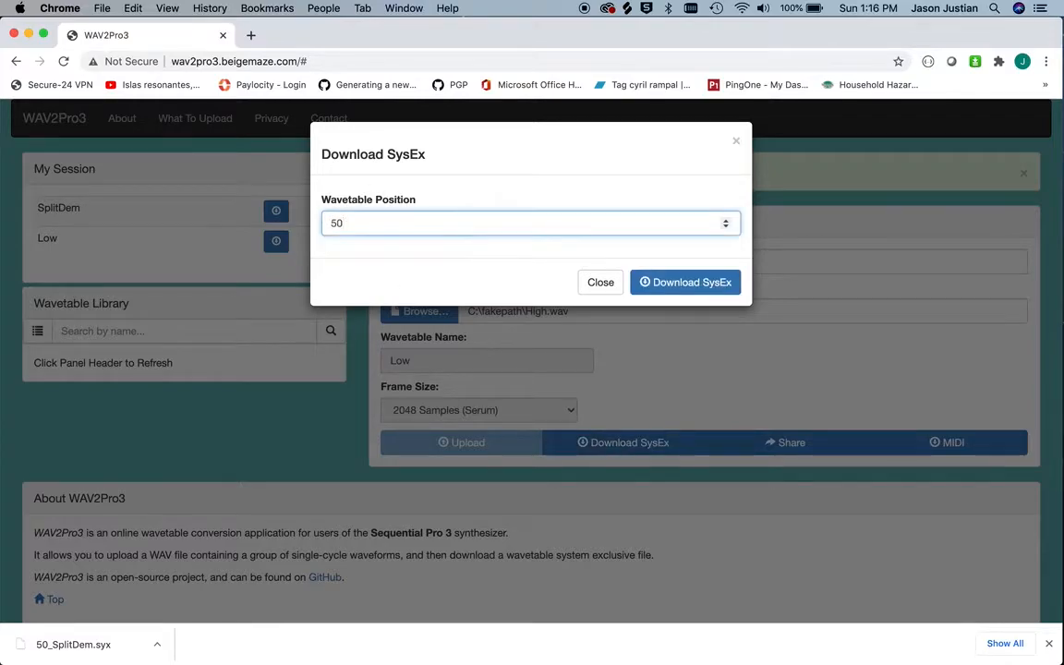
click(680, 282)
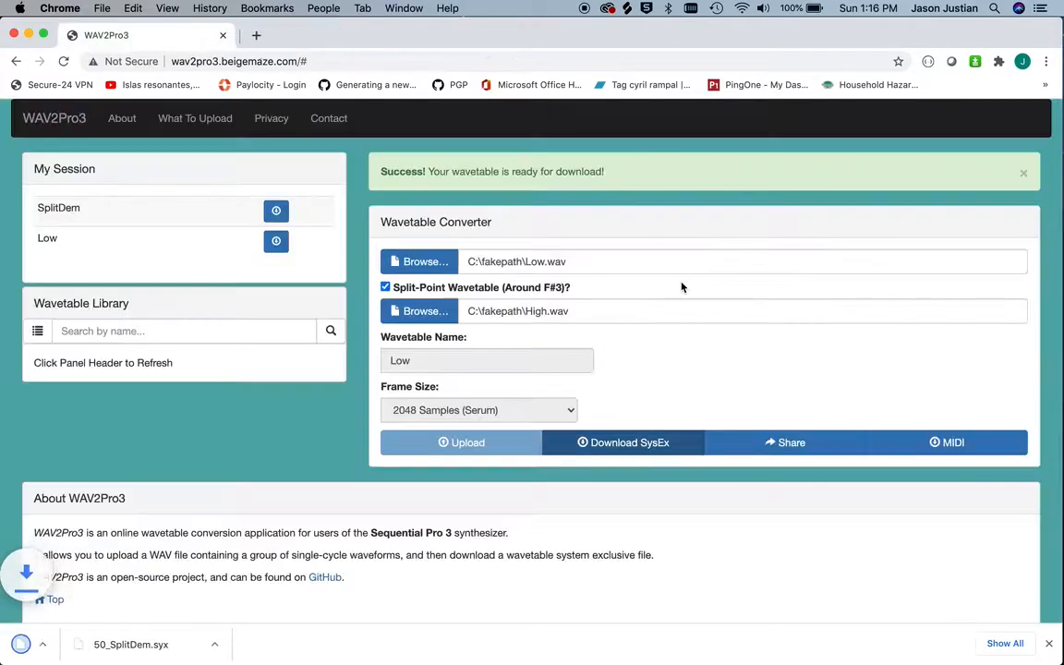
Switch to the C6 Sysex Tool and reveal the downloaded 50_Low.syx in Finder, putting the demo folder window away
mouse_move(683, 661)
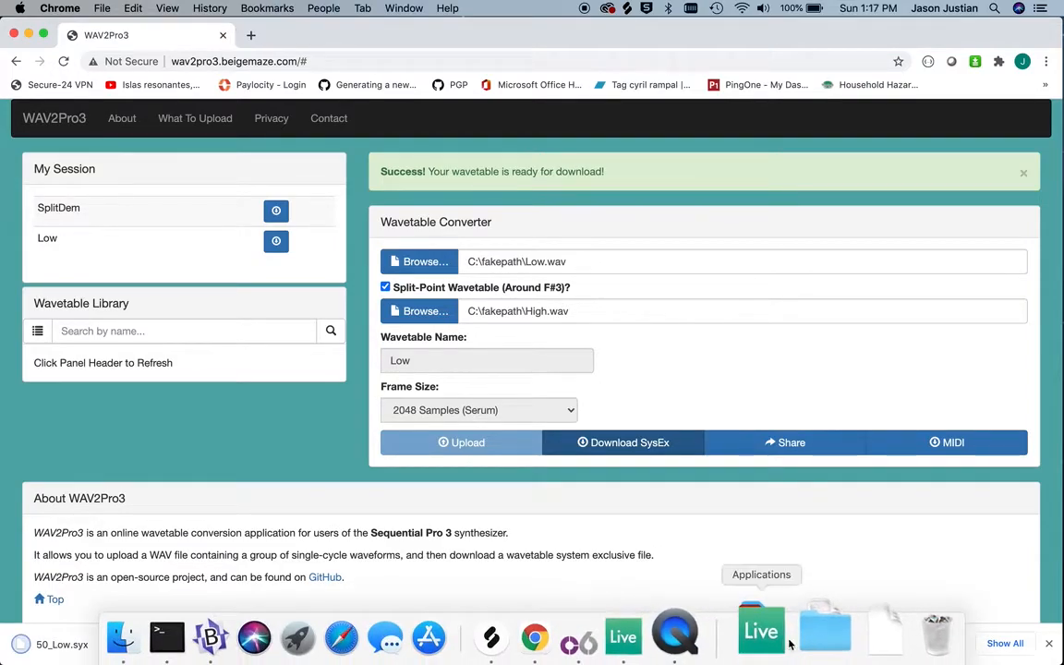
click(620, 639)
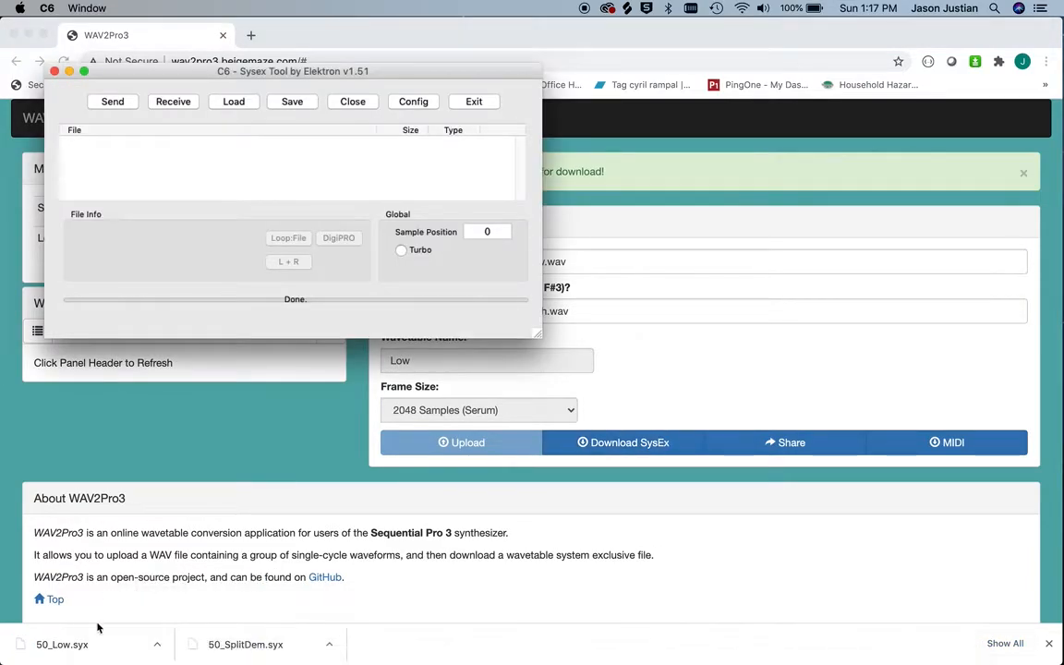
click(155, 643)
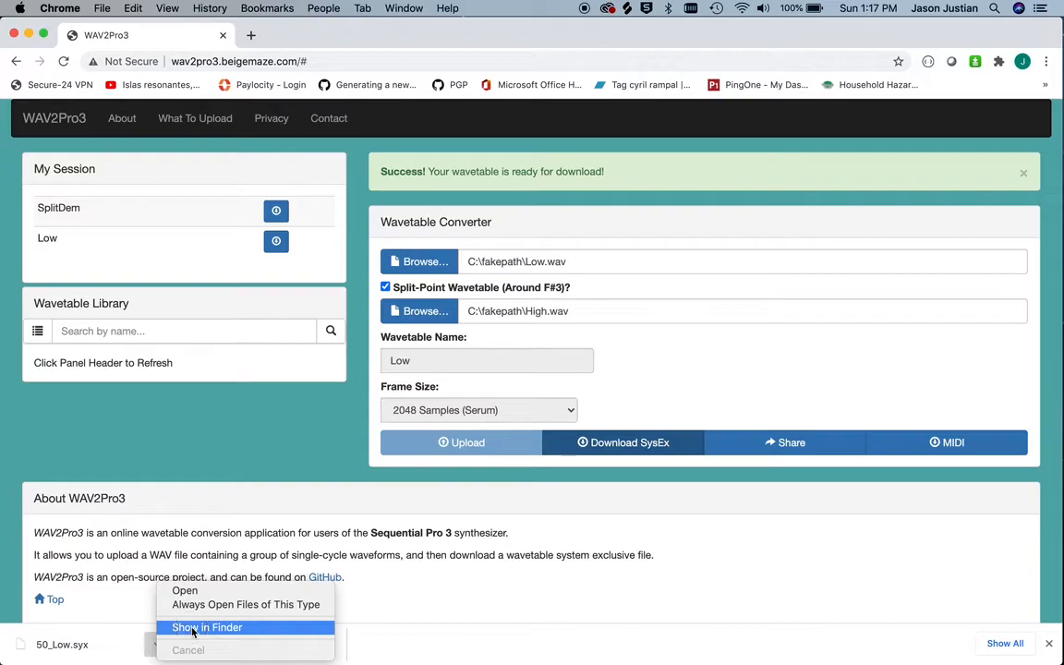
click(194, 627)
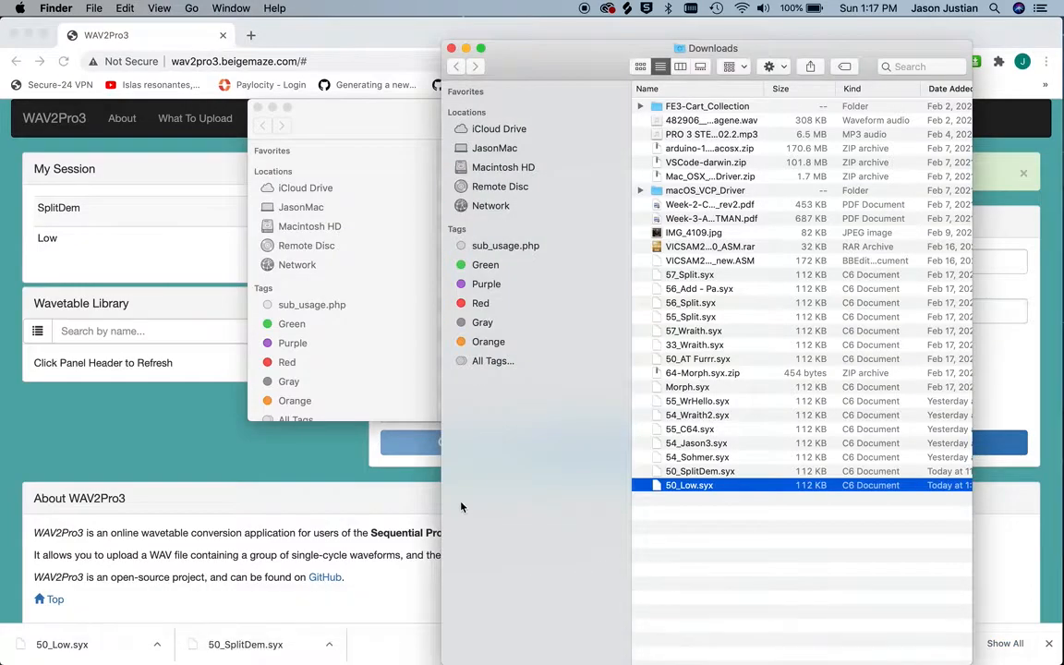
click(407, 371)
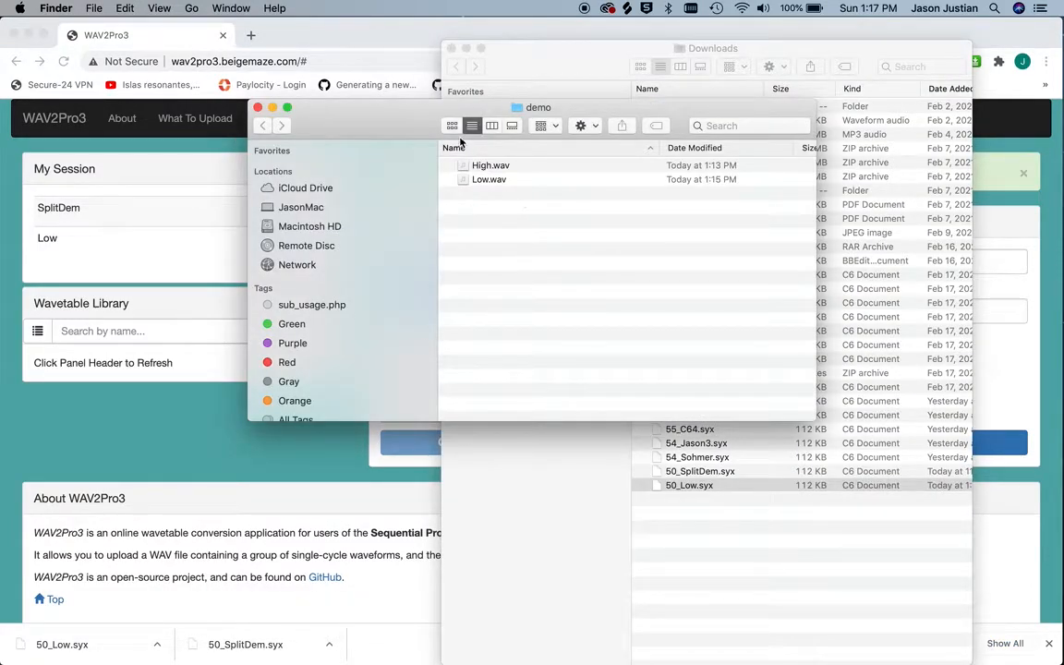
click(698, 486)
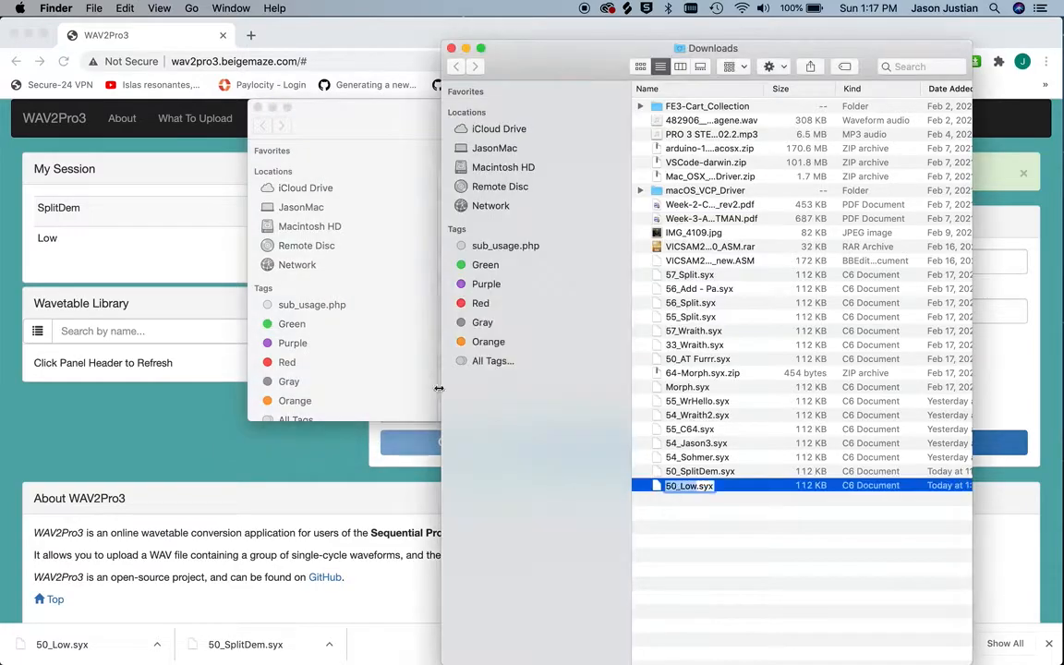
click(273, 109)
mouse_move(728, 658)
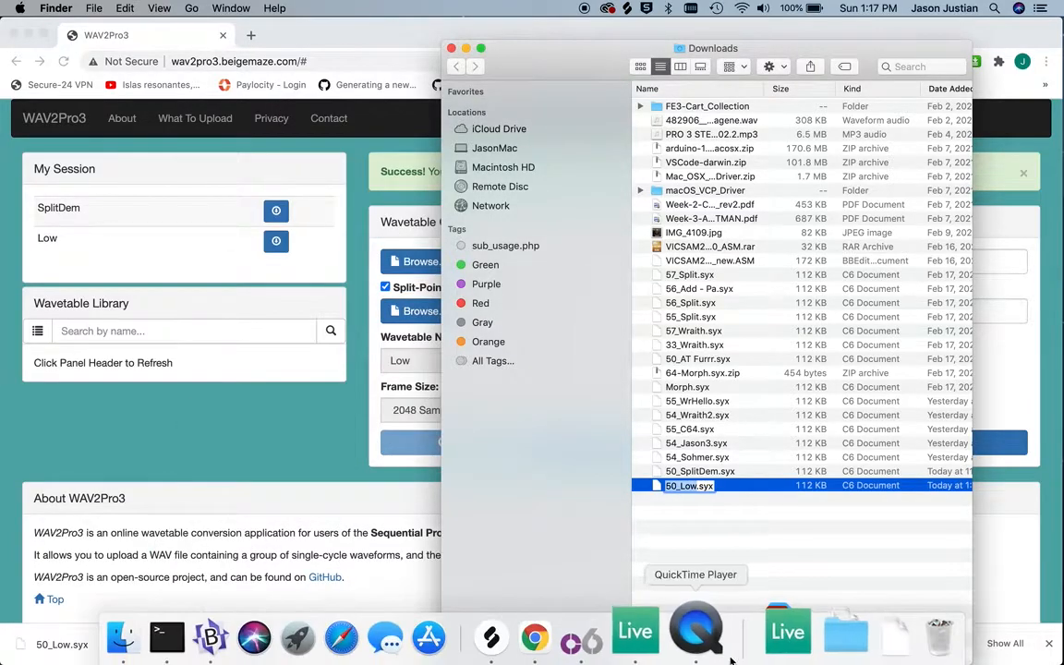
click(620, 637)
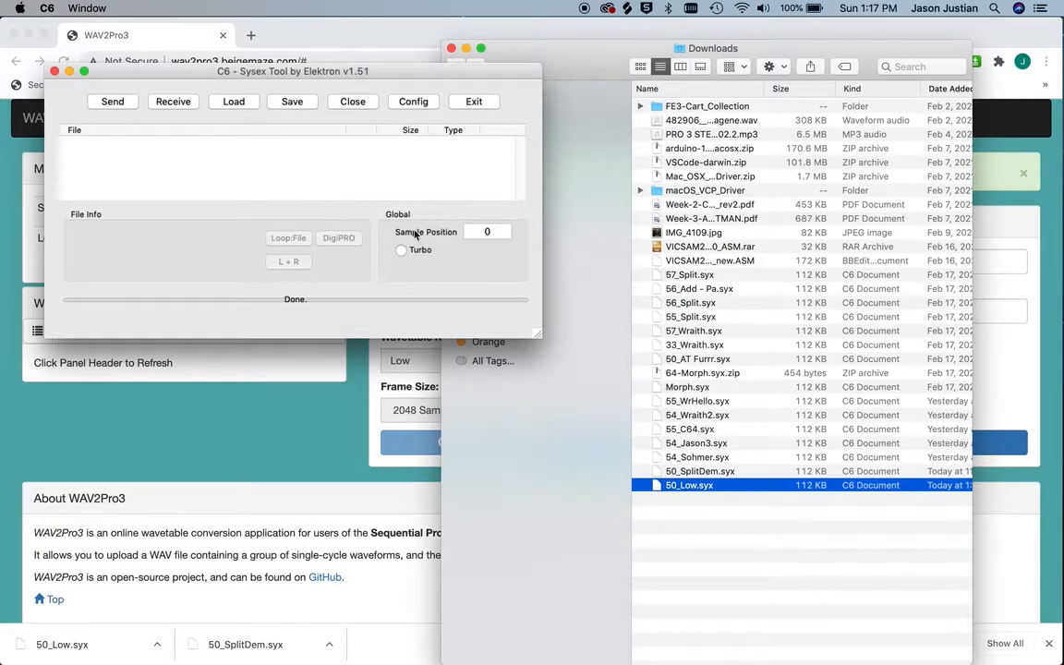
Move the C6 window clear of the Downloads list and load 50_Low.syx into its file list
drag(649, 481, 337, 177)
drag(301, 74, 370, 256)
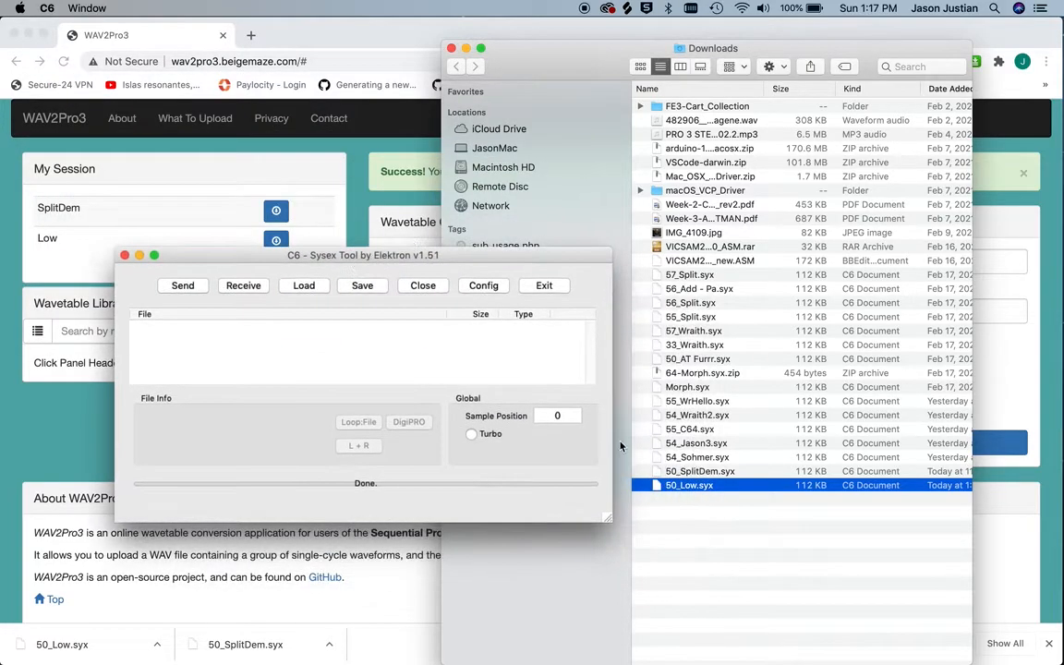
drag(656, 489, 717, 555)
click(673, 471)
click(671, 472)
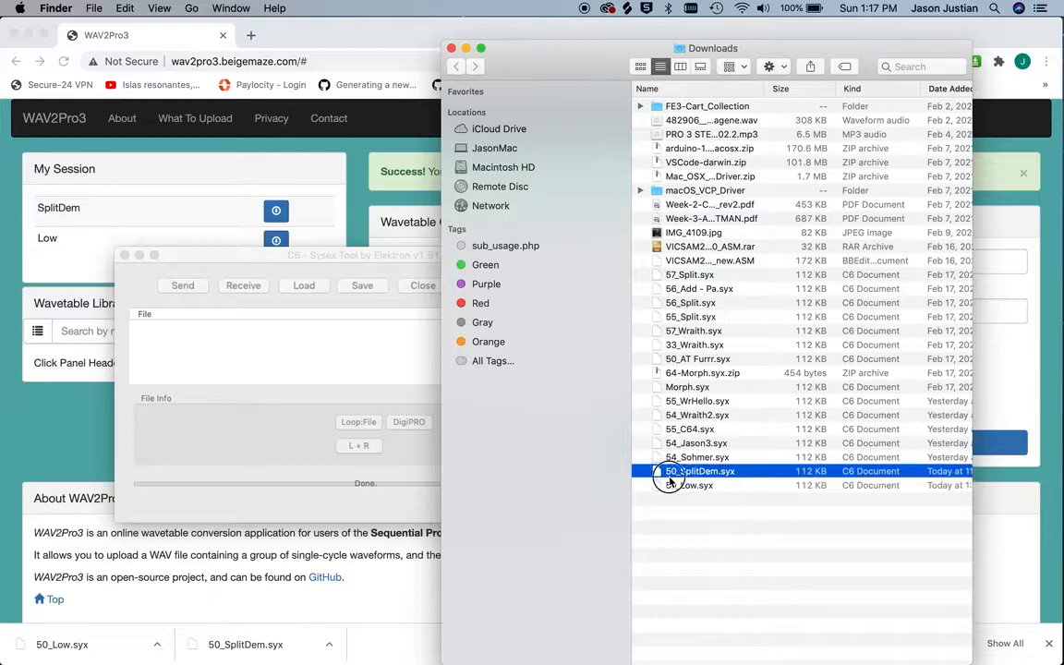
click(672, 486)
drag(672, 486, 363, 344)
click(329, 251)
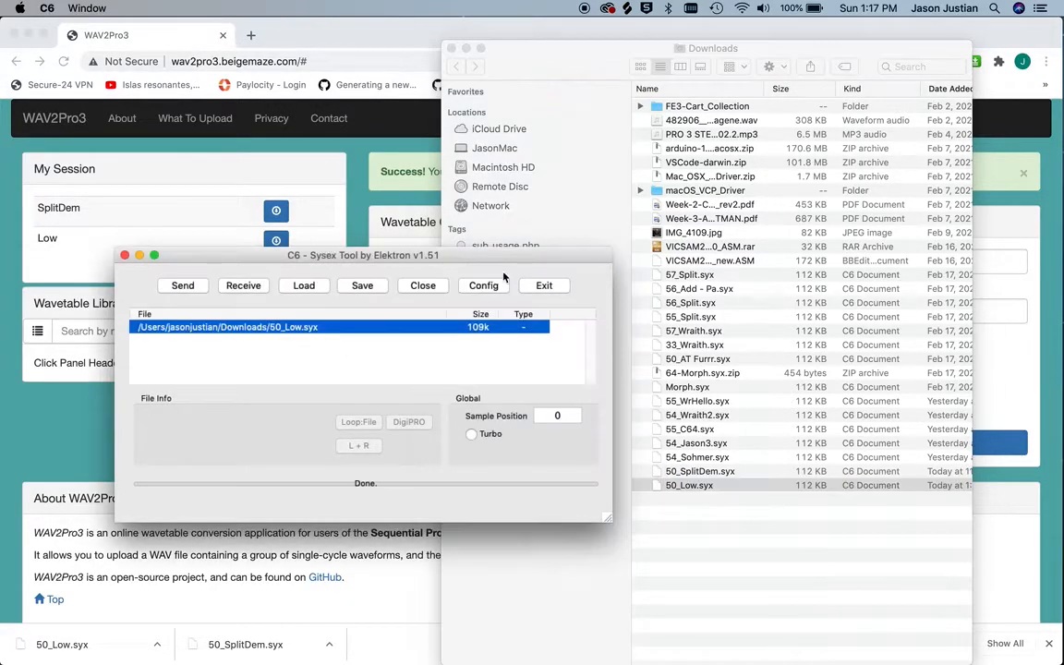
Select PRO 3 - PRO 3 as the MIDI output in the C6 preferences and send 50_Low.syx to the synthesizer
click(483, 286)
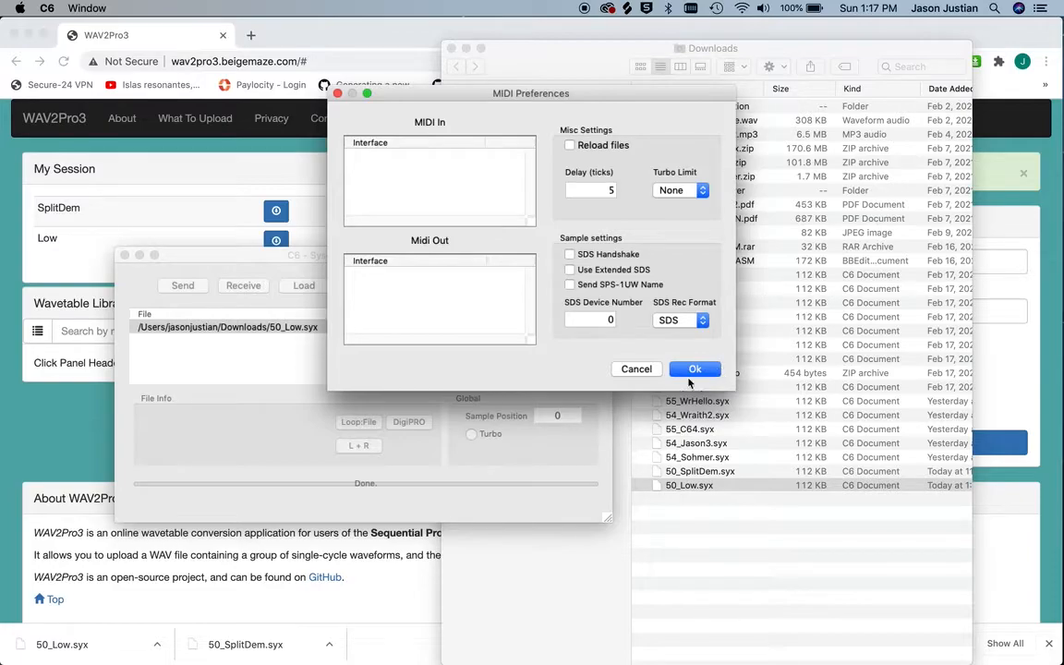
click(654, 368)
click(484, 285)
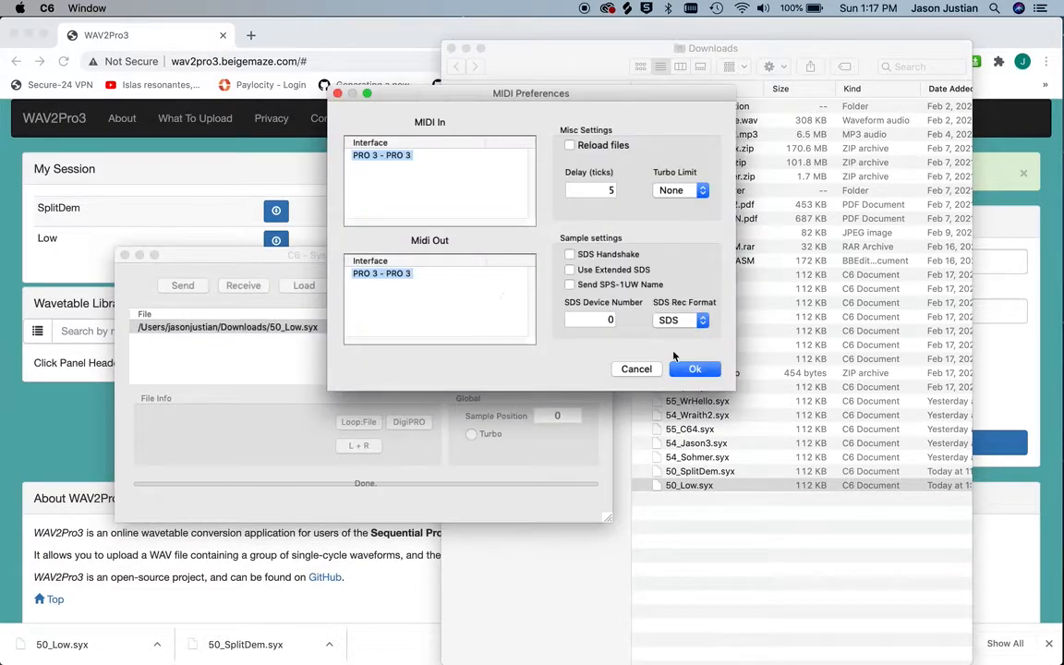
click(381, 273)
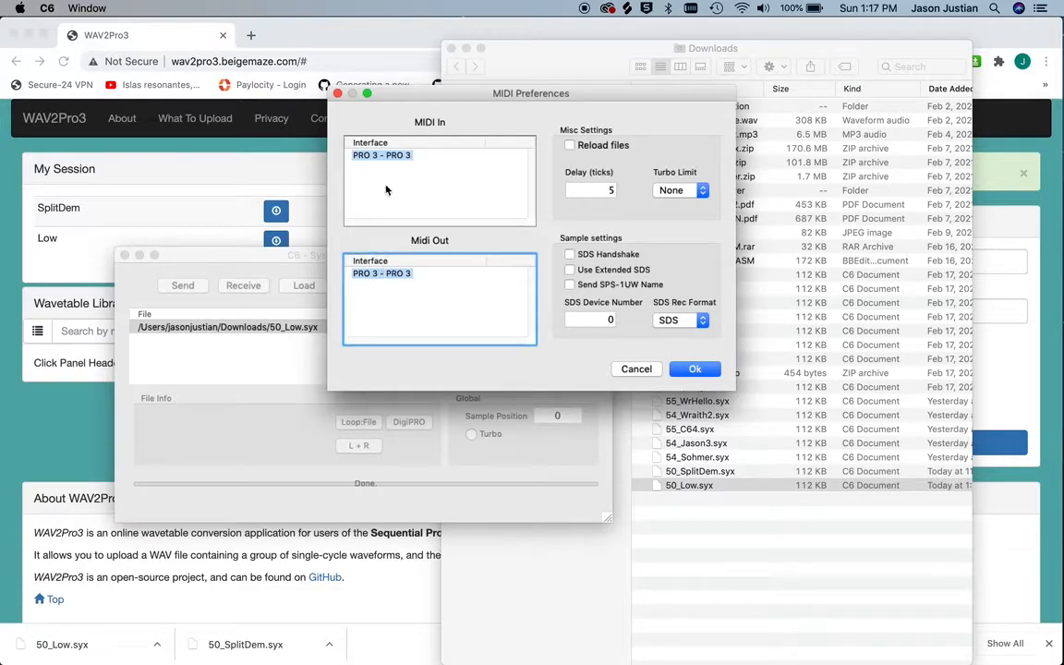
click(694, 368)
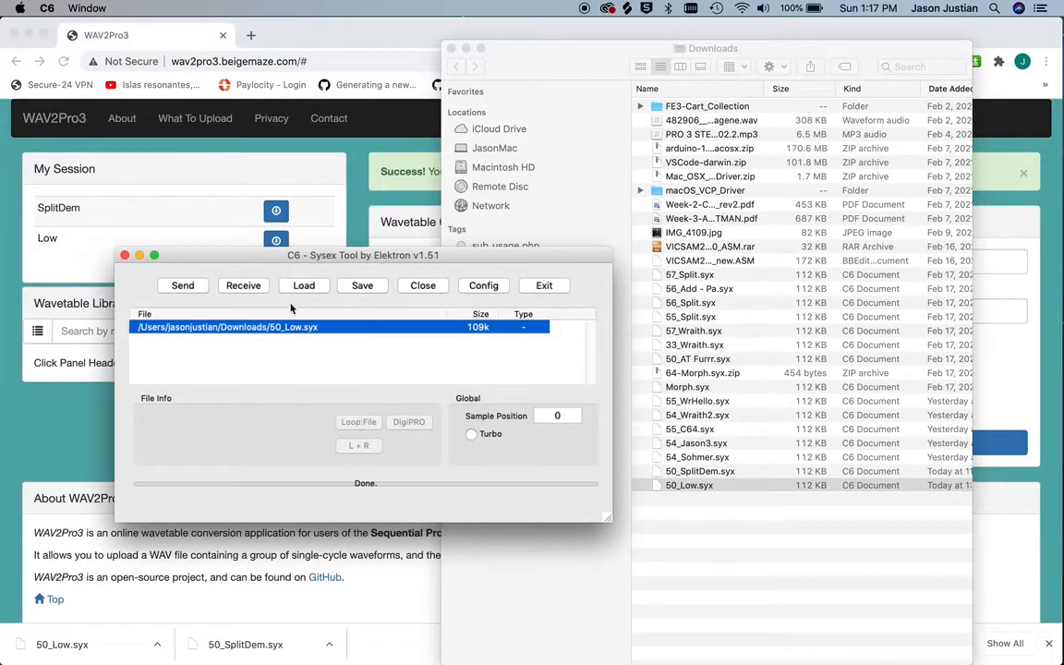
click(182, 286)
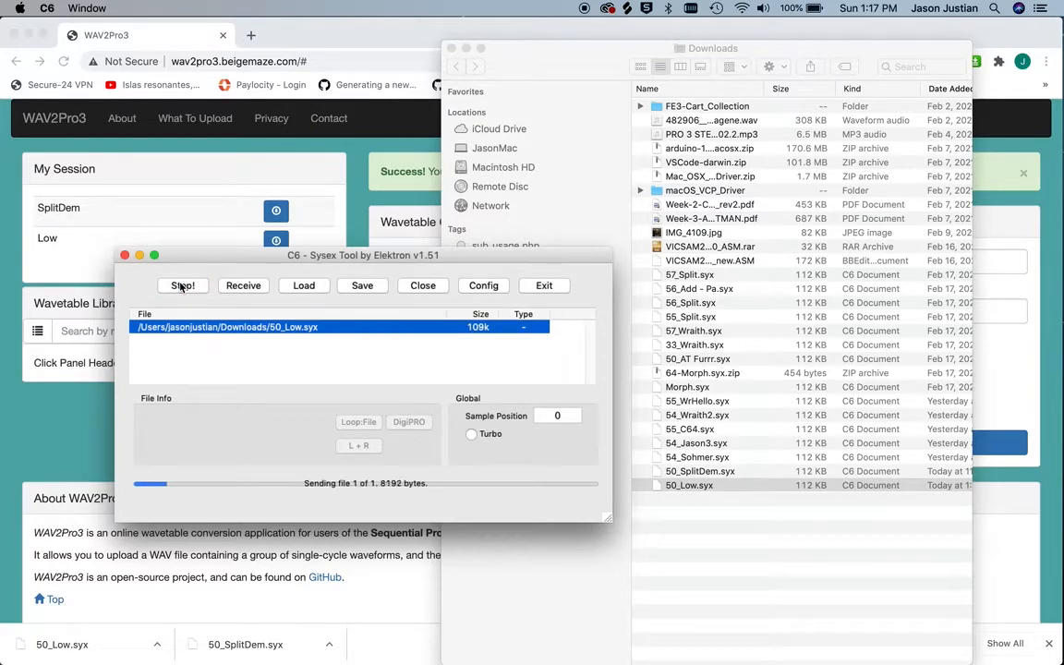